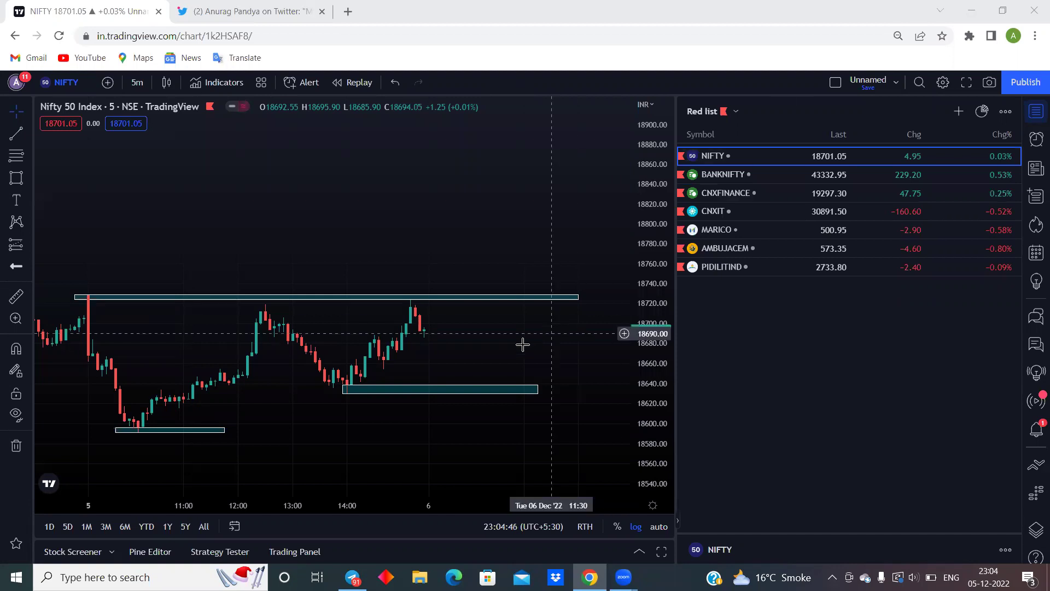
left_click(302, 469)
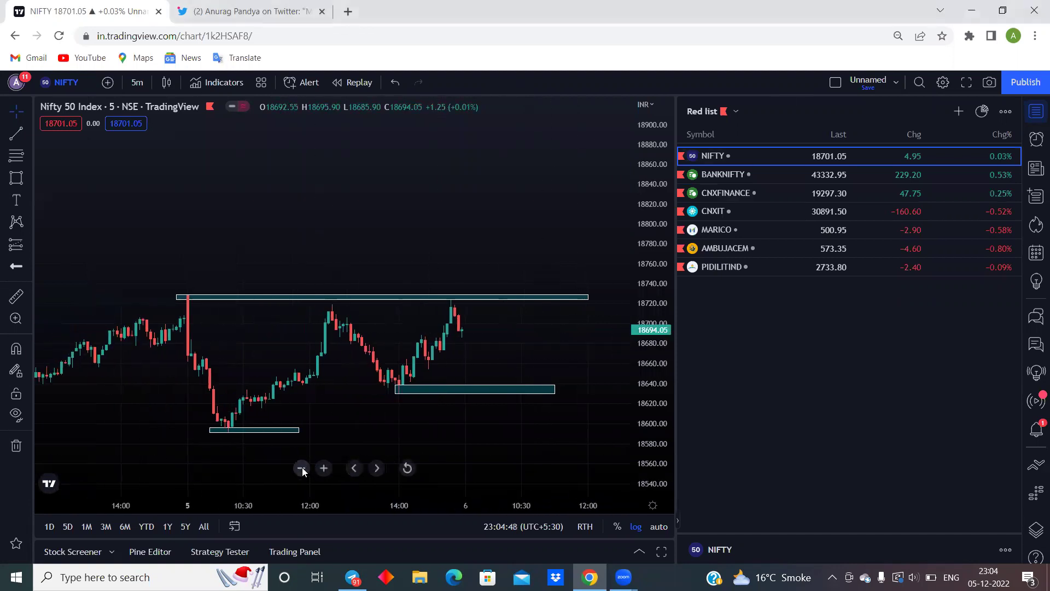
left_click(302, 468)
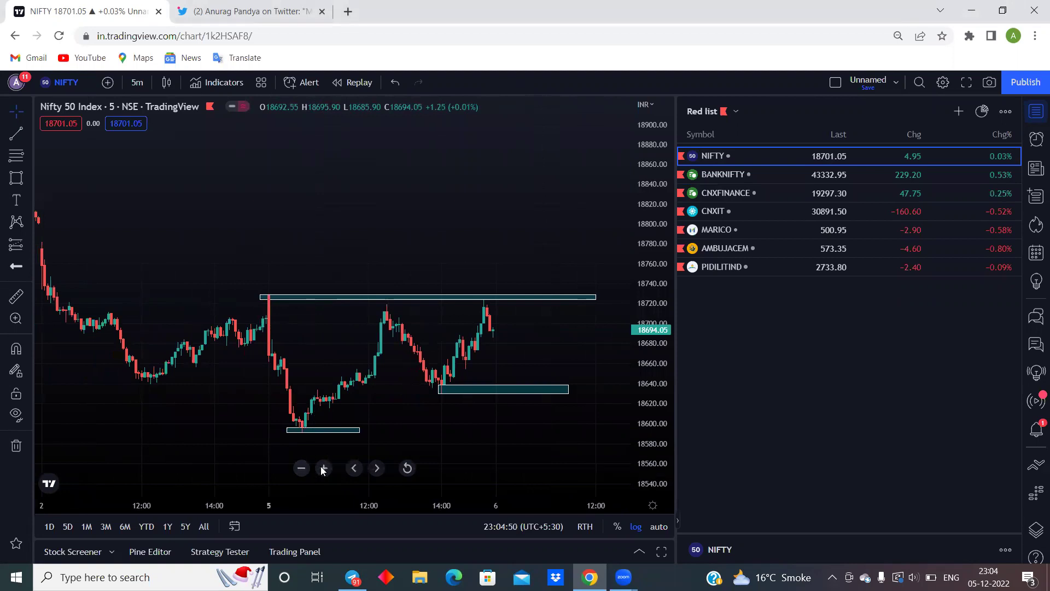
left_click(324, 468)
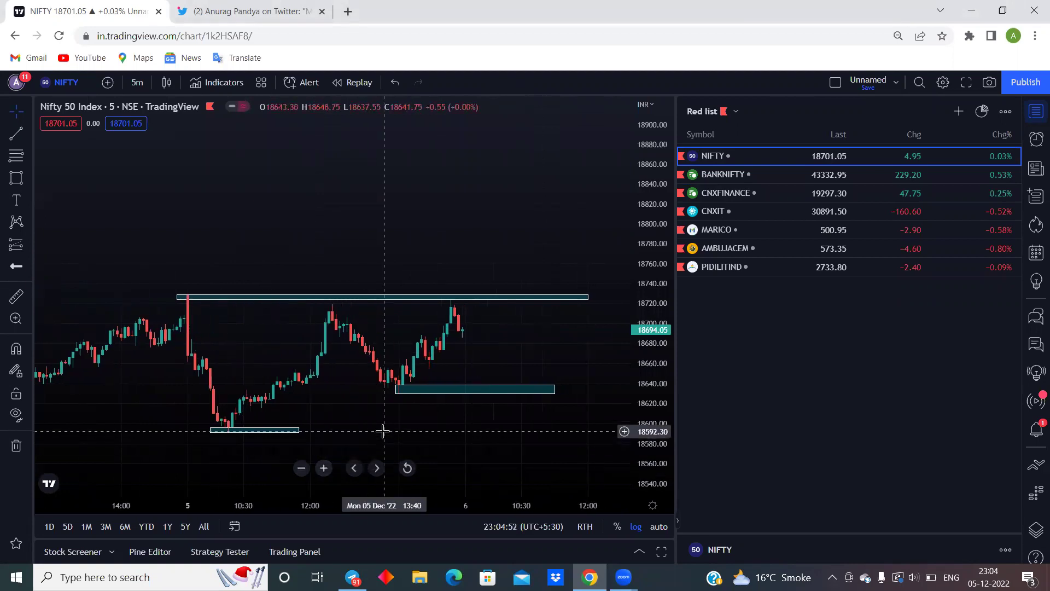
left_click_drag(382, 432, 383, 386)
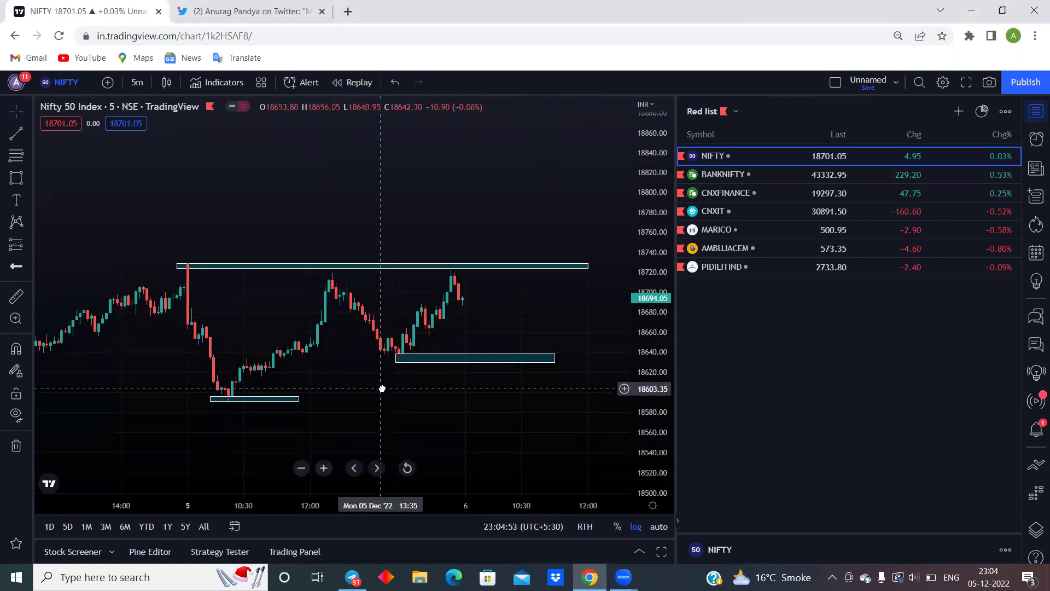
left_click(326, 468)
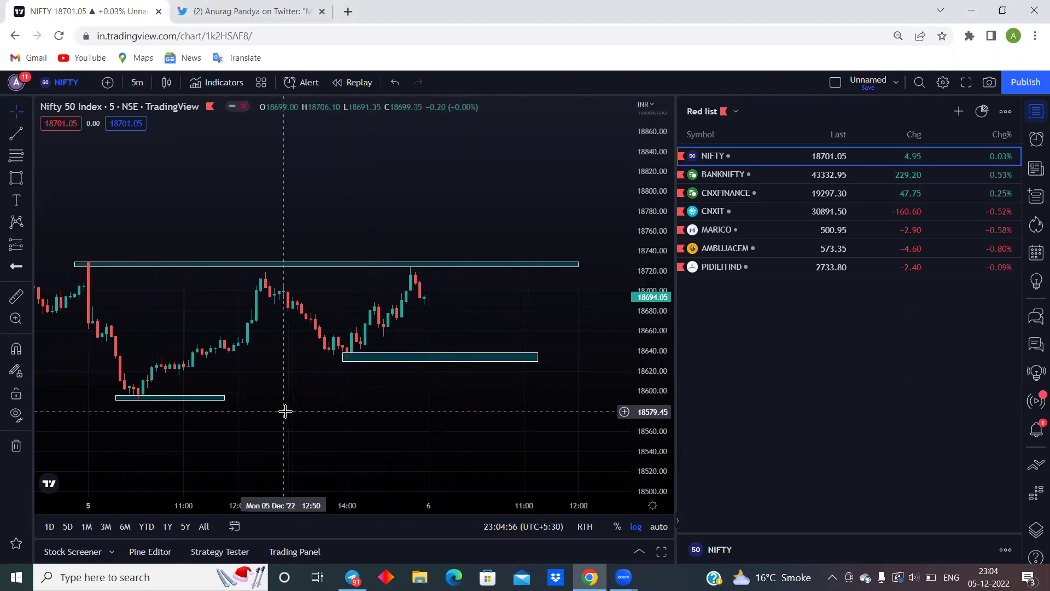
left_click_drag(292, 411, 302, 414)
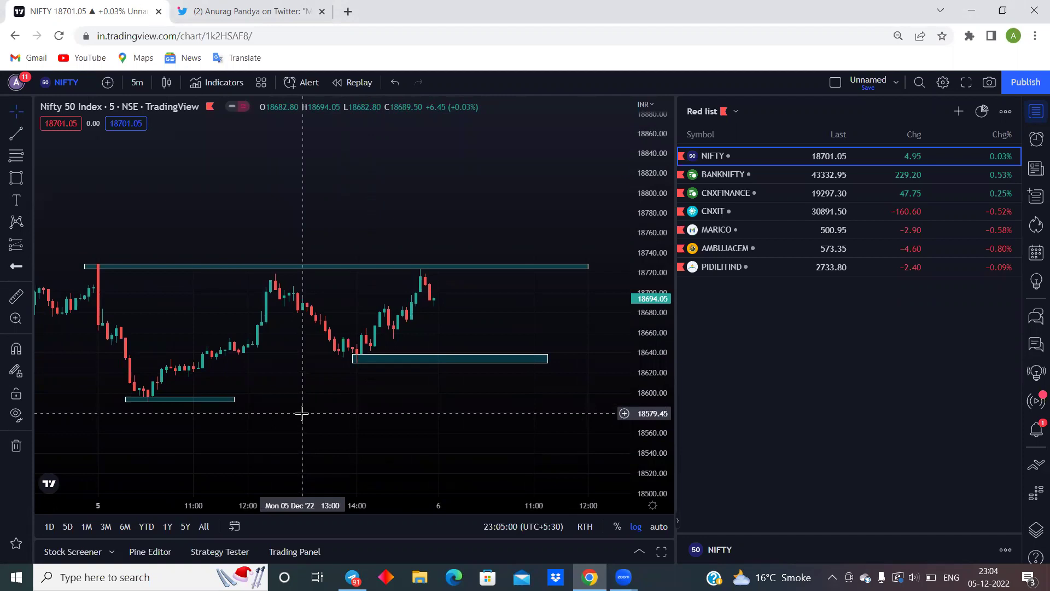
Check the Chiku Charts channel in Telegram and the market participants tweet in the browser, and return to the NIFTY chart
left_click(352, 577)
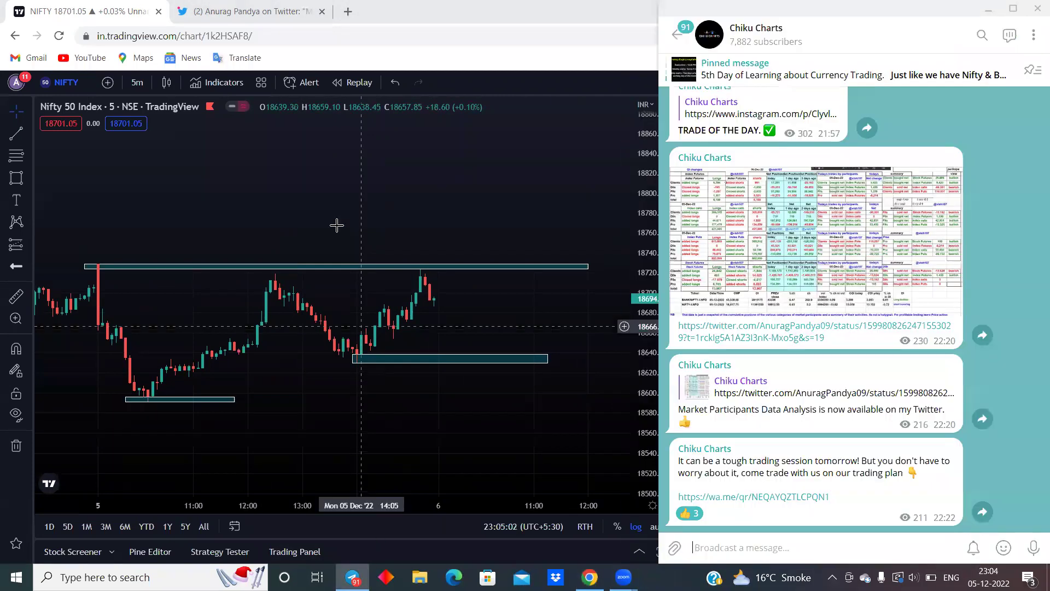
left_click(261, 11)
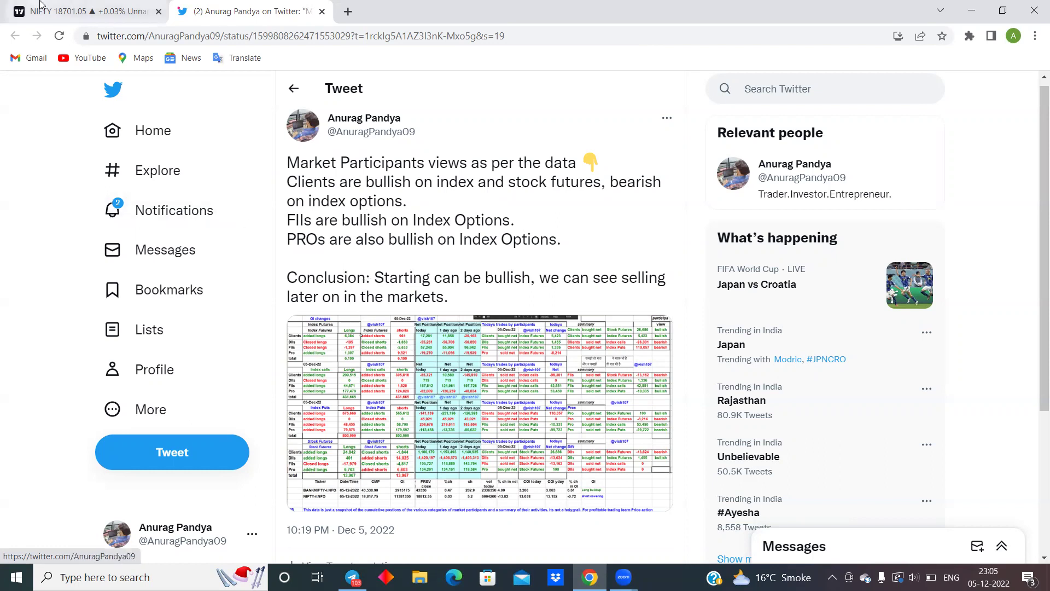
left_click(82, 11)
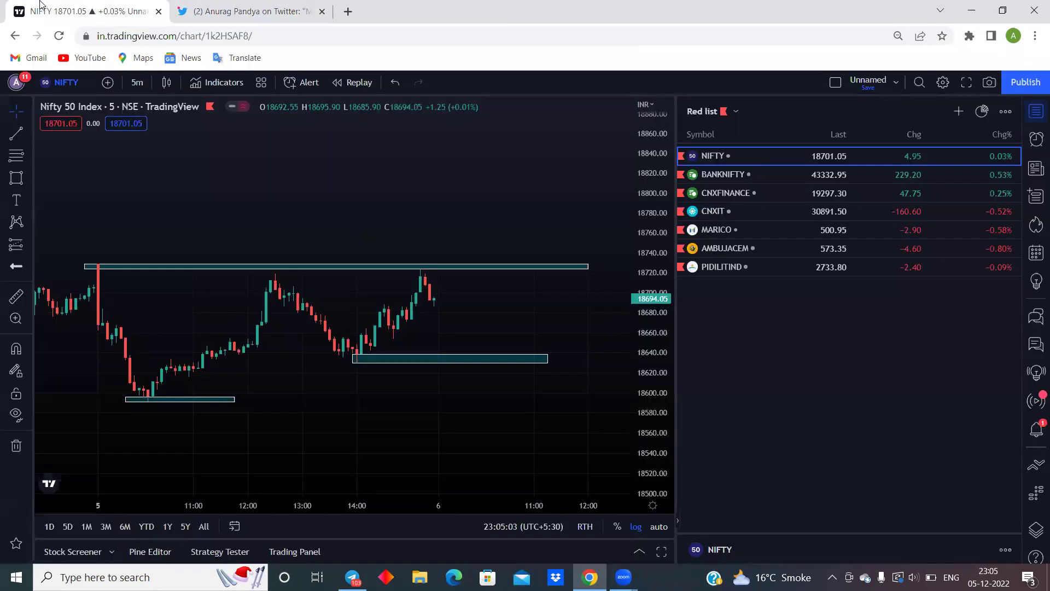
Look over the symbols in the main Watchlist, and switch back to the Red list
left_click(732, 108)
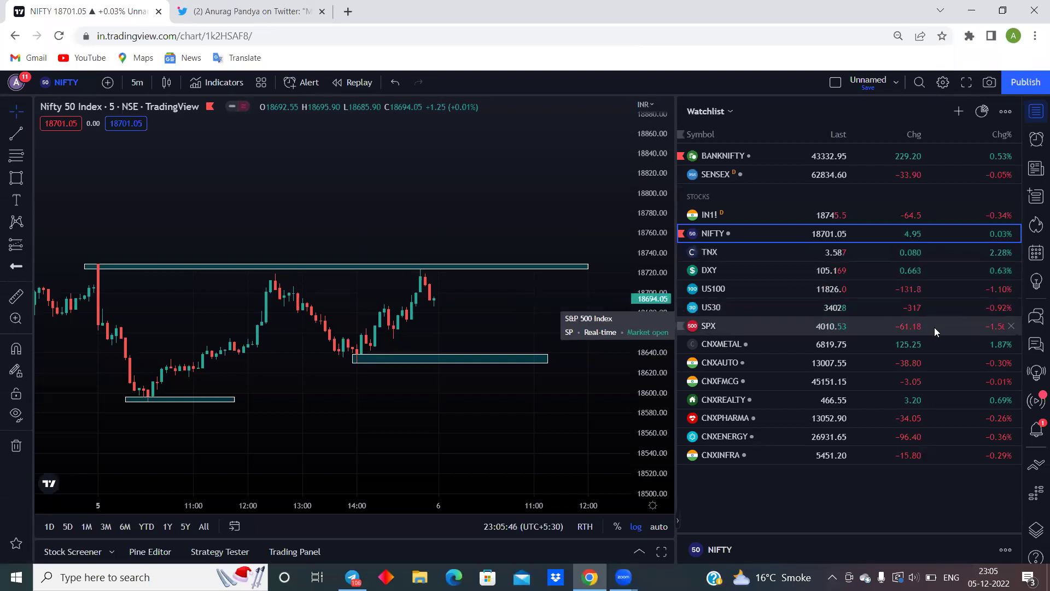
left_click(730, 108)
left_click(712, 186)
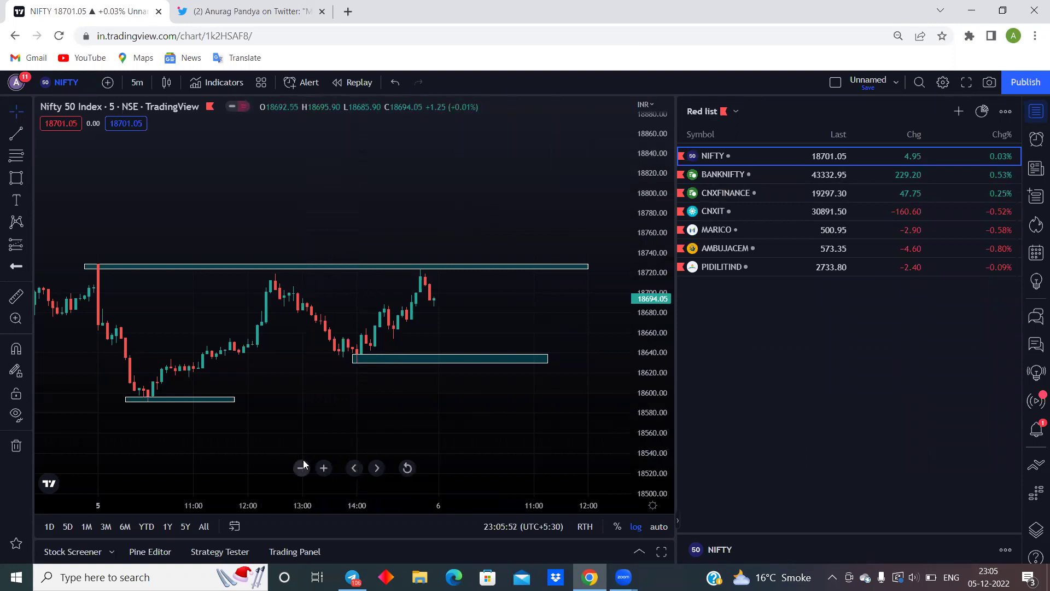
Examine the NIFTY 5-minute price action between the upper resistance zone and the two marked support zones
left_click(303, 462)
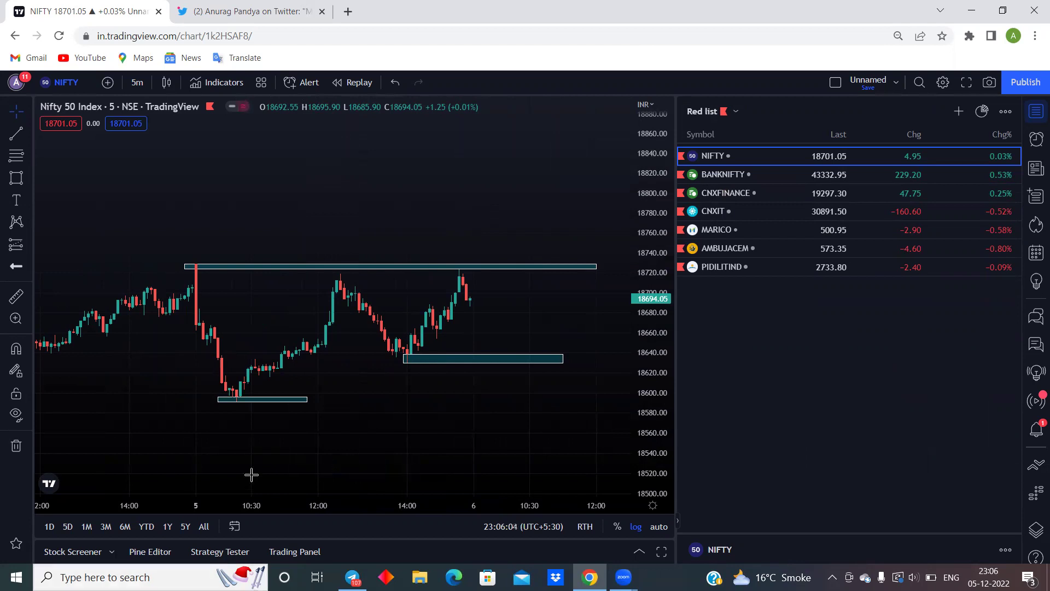
left_click(323, 469)
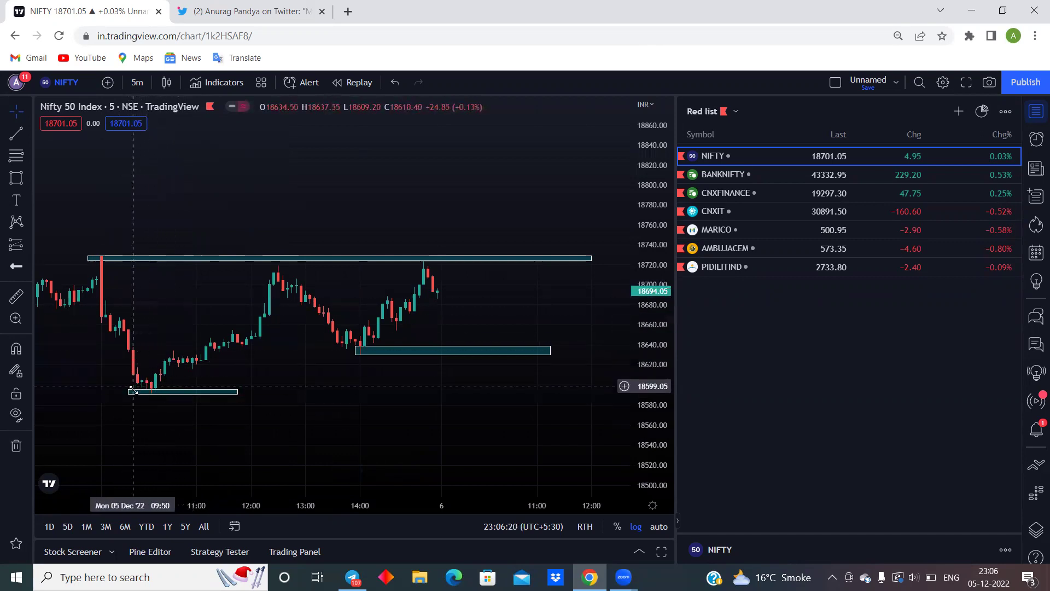
left_click(277, 261)
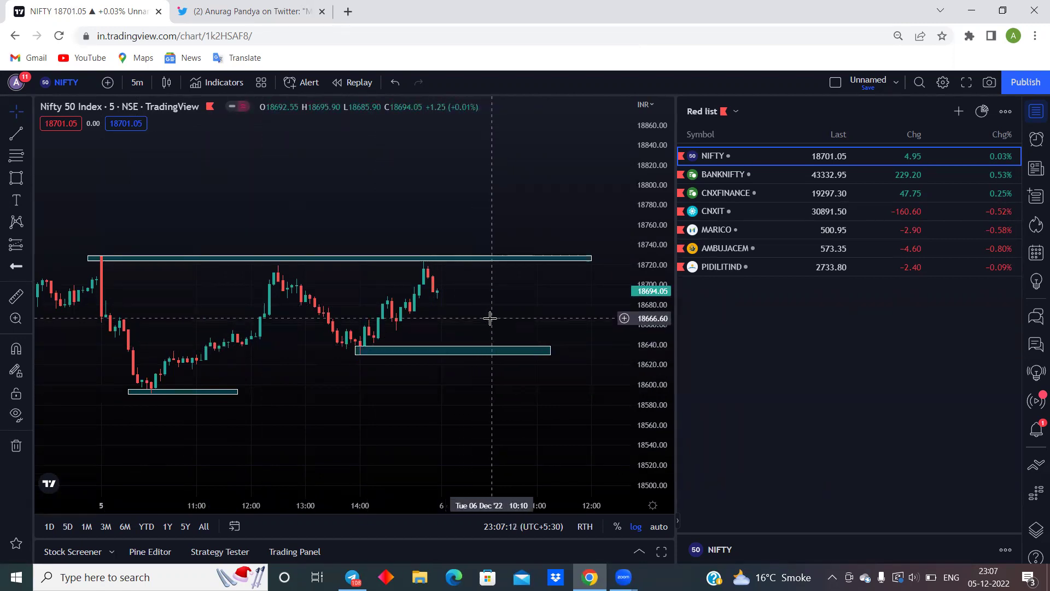
left_click(454, 349)
left_click(460, 336)
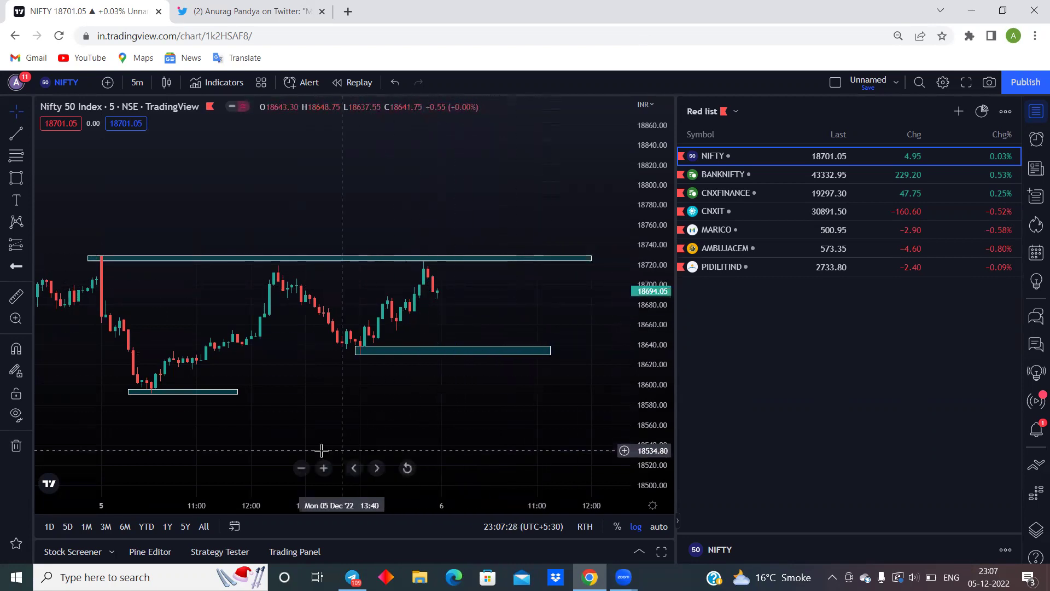
left_click(300, 470)
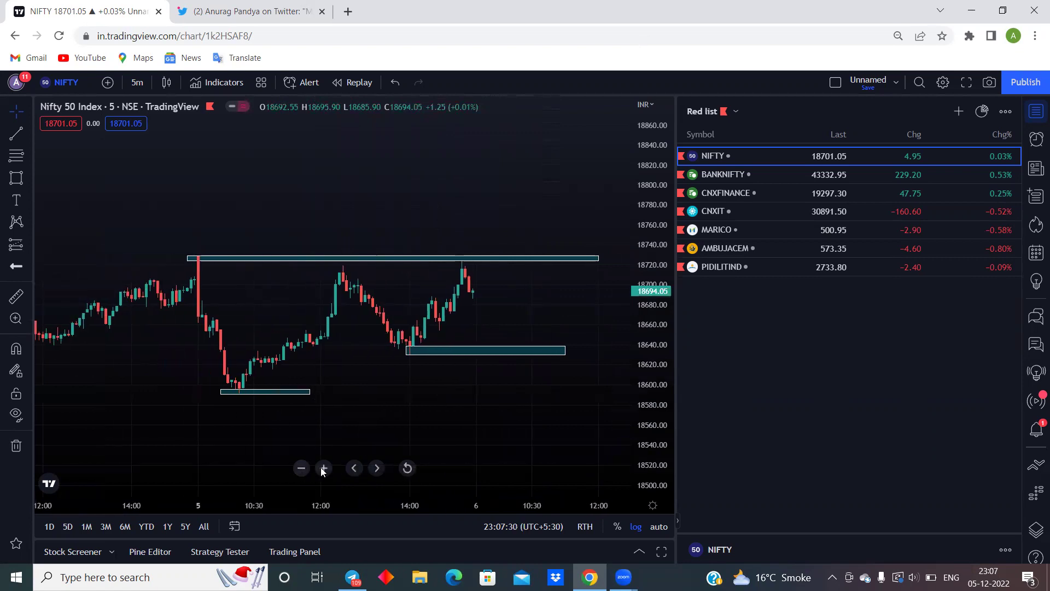
left_click(323, 468)
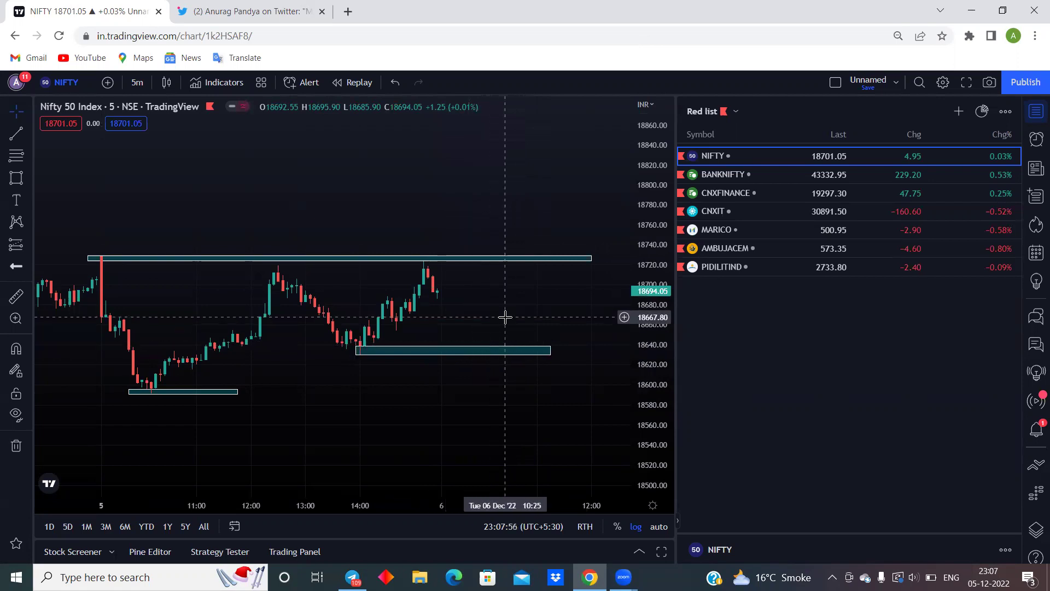
Switch the chart to BANKNIFTY and examine its price action against the resistance zone and the rising trendline
left_click(732, 176)
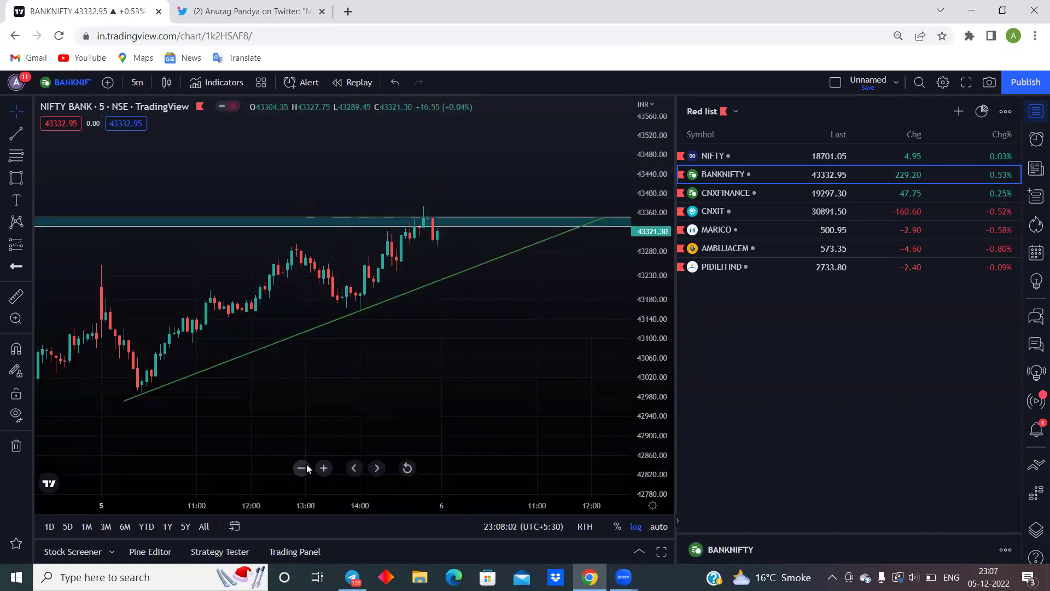
left_click(307, 468)
left_click(307, 468)
left_click(325, 467)
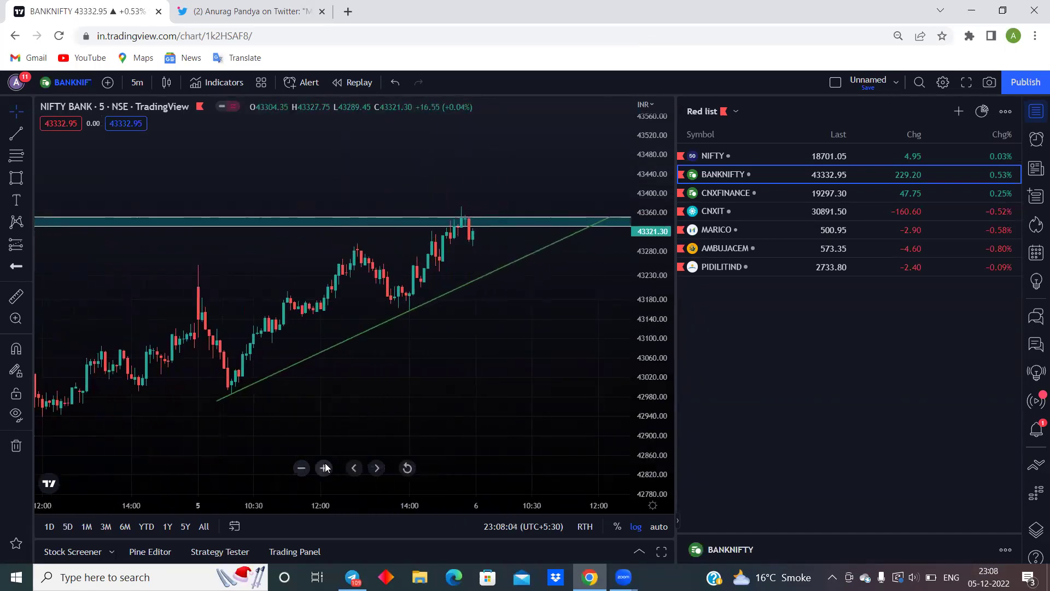
left_click(325, 467)
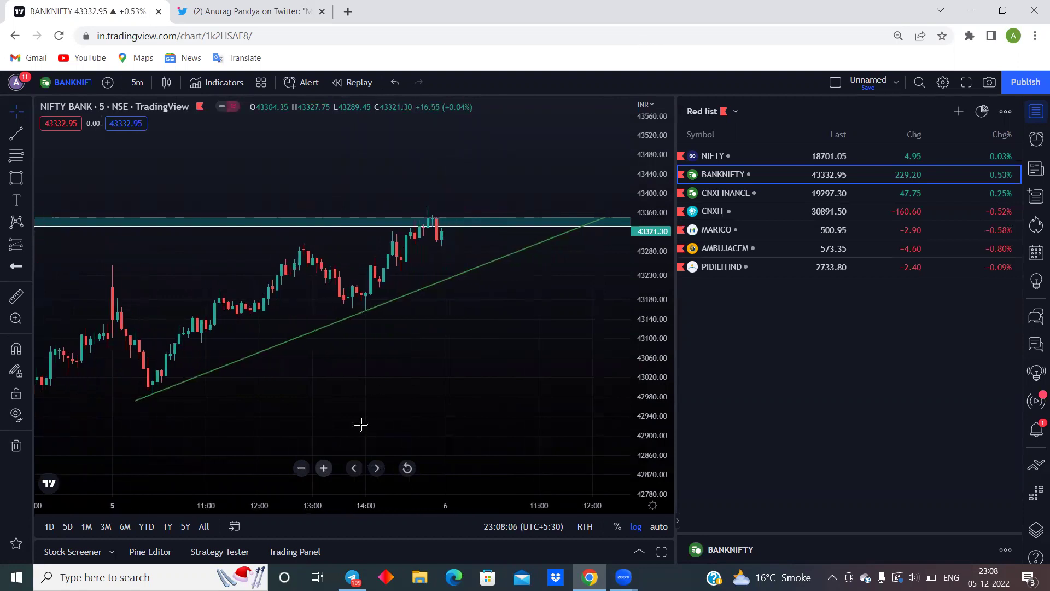
Switch the chart back to NIFTY and rescale its price axis to review the marked zones
left_click(836, 162)
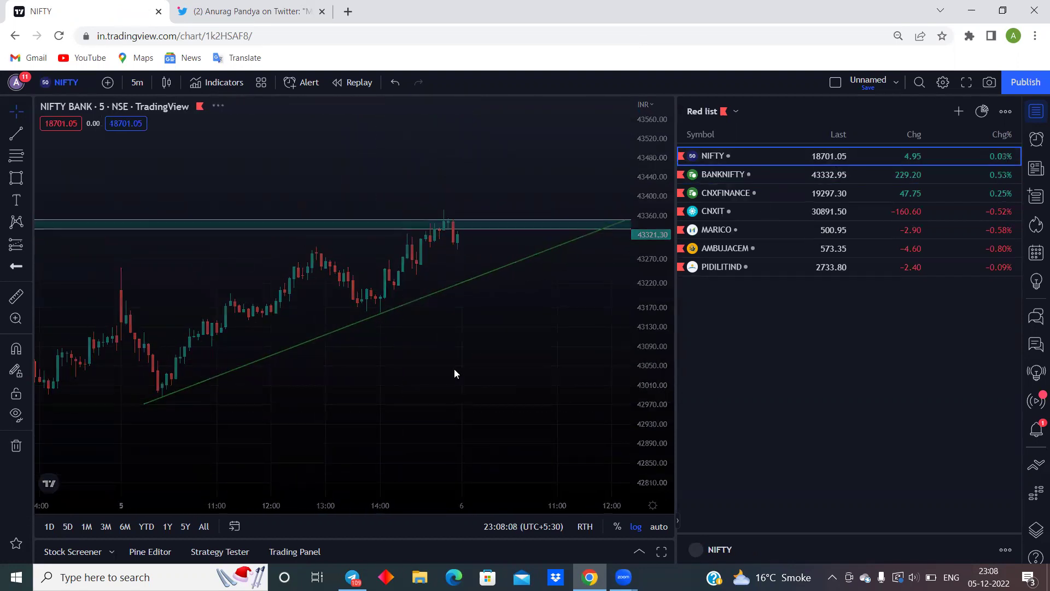
left_click_drag(653, 188, 652, 235)
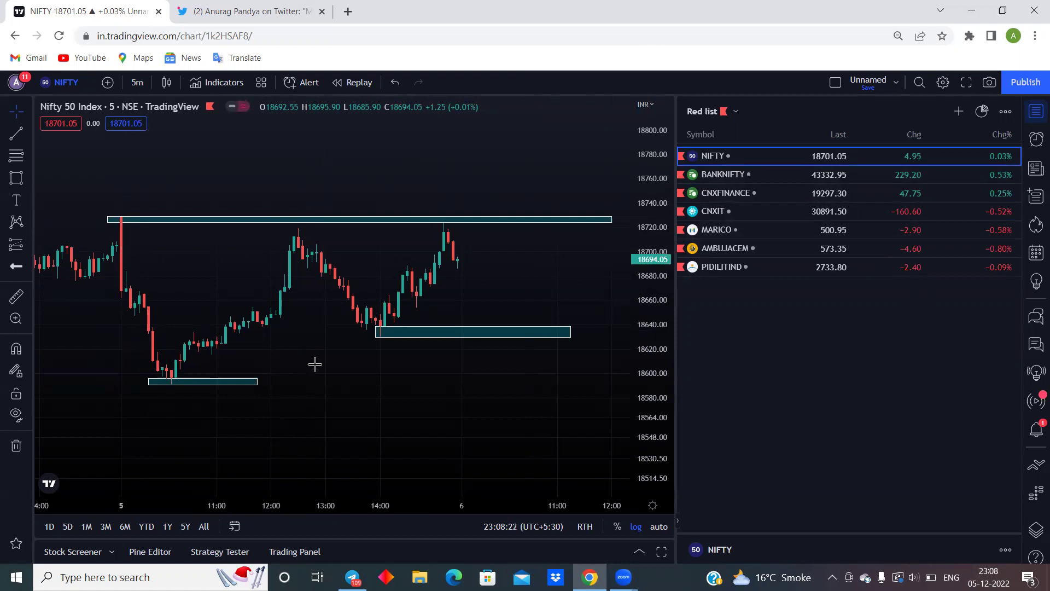
left_click_drag(378, 401, 366, 405)
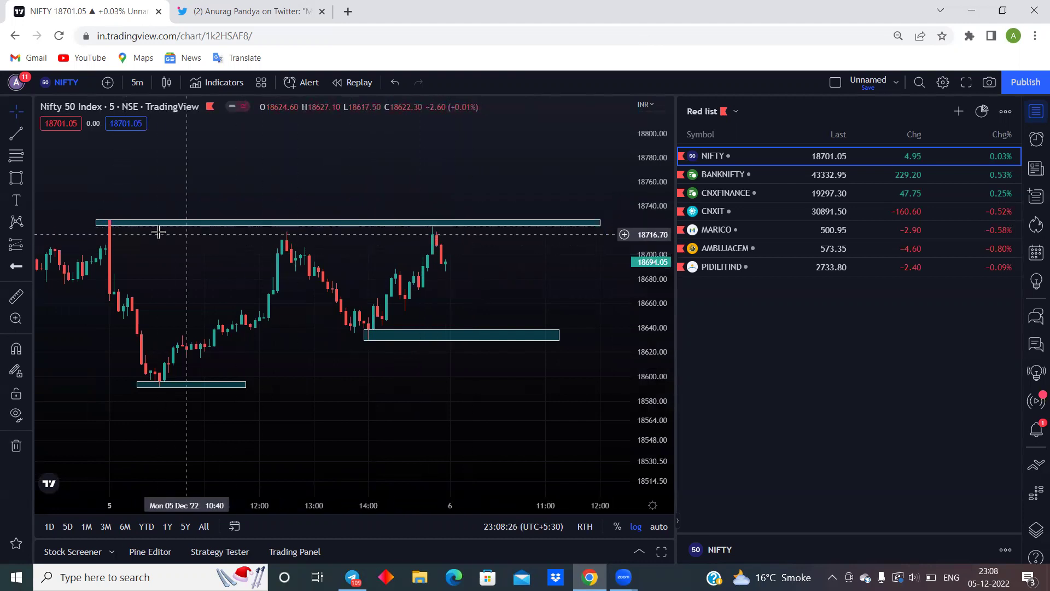
Return to the BANKNIFTY chart and compare its recent candles with those of the previous session
left_click(841, 178)
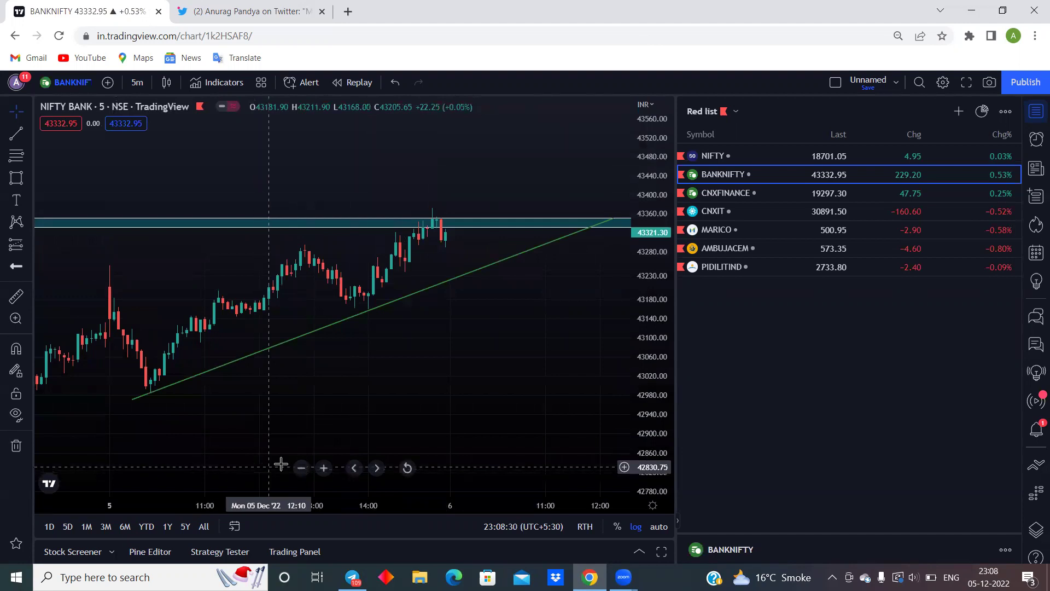
left_click(301, 468)
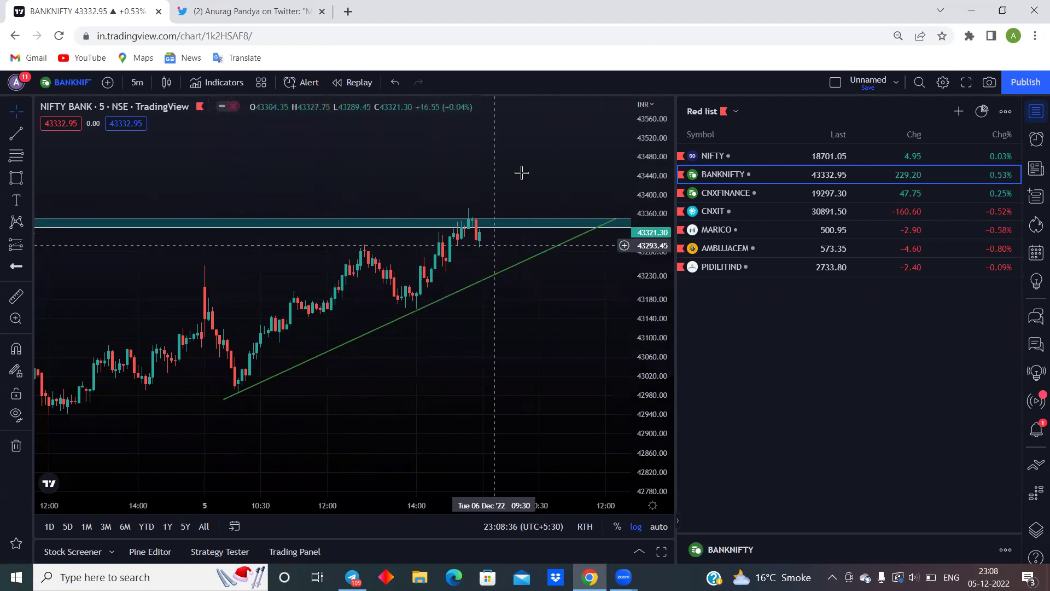
left_click(325, 468)
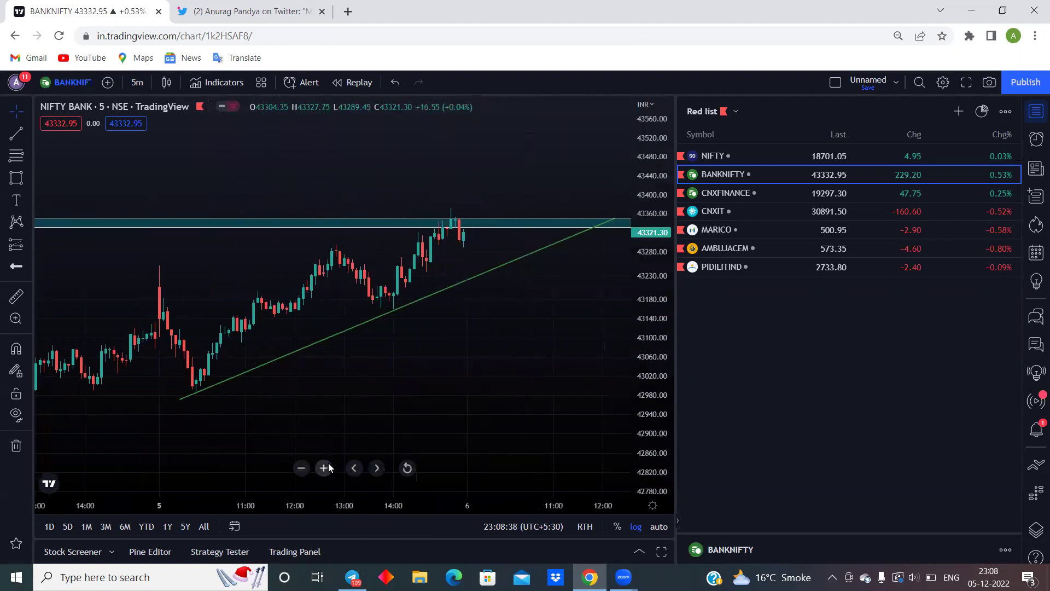
Draw a support rectangle at BANKNIFTY's afternoon swing low, from about 43,180 down to 43,160, extending into 6 December
left_click_drag(316, 422, 302, 428)
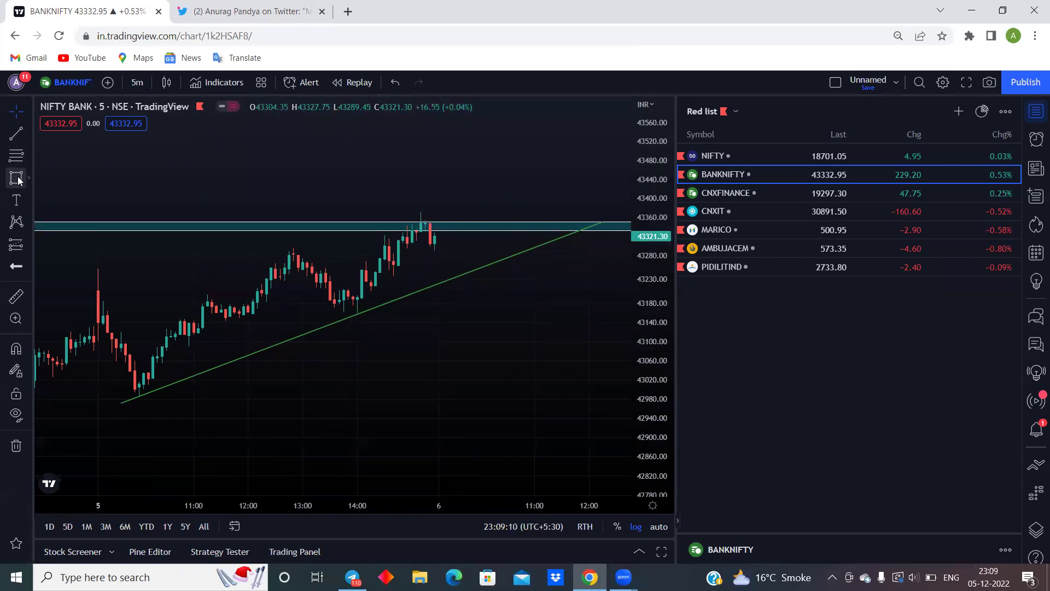
left_click_drag(325, 304, 549, 313)
left_click(489, 332)
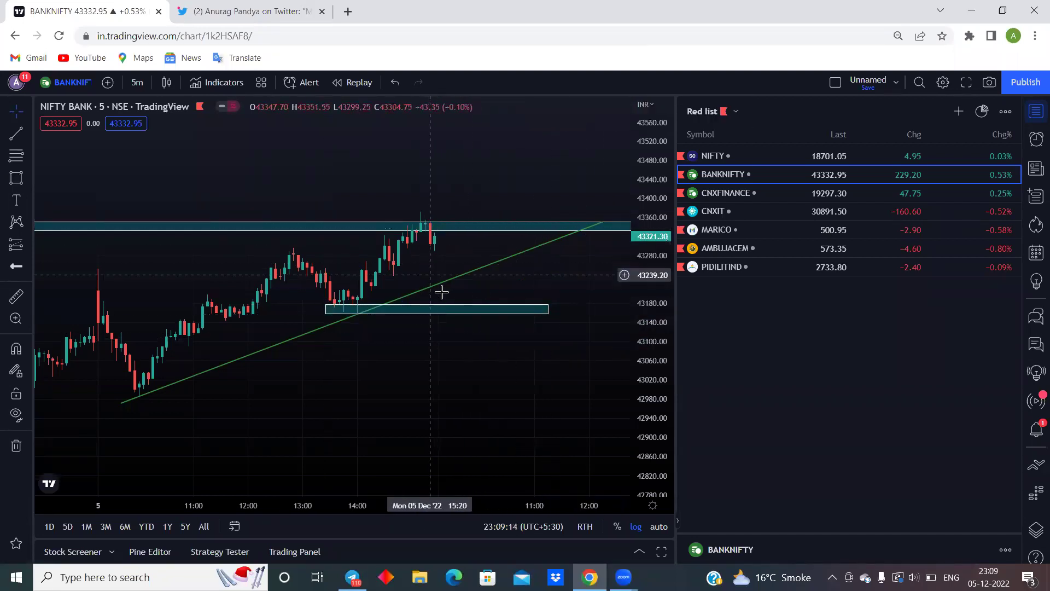
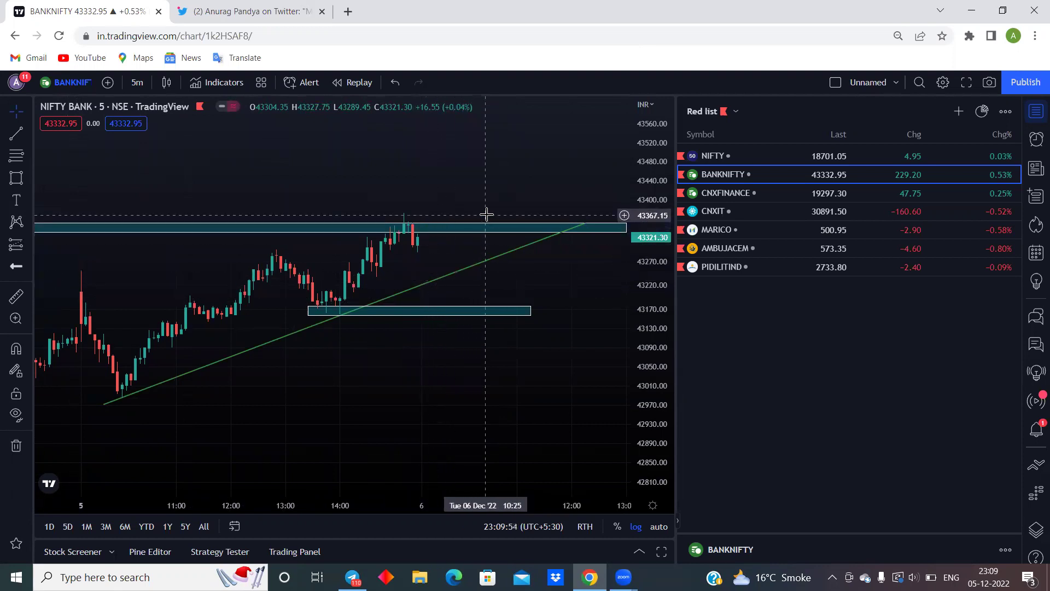
Draw a very thin rectangle at BANKNIFTY's day high, around 43,370, from 15:00 on 5 December into the 6 December session
left_click(16, 177)
left_click(396, 214)
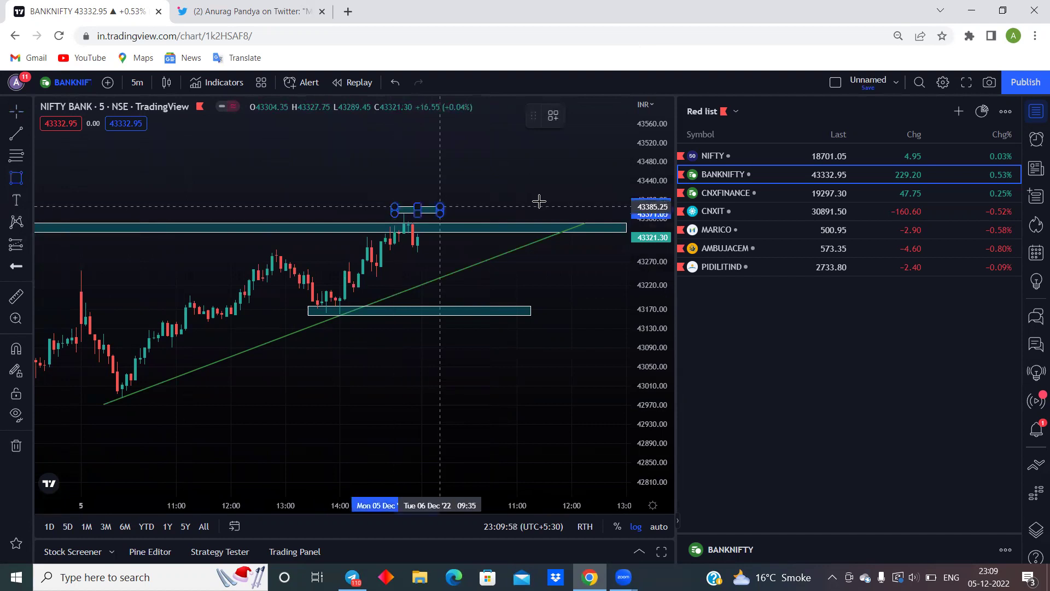
left_click(553, 213)
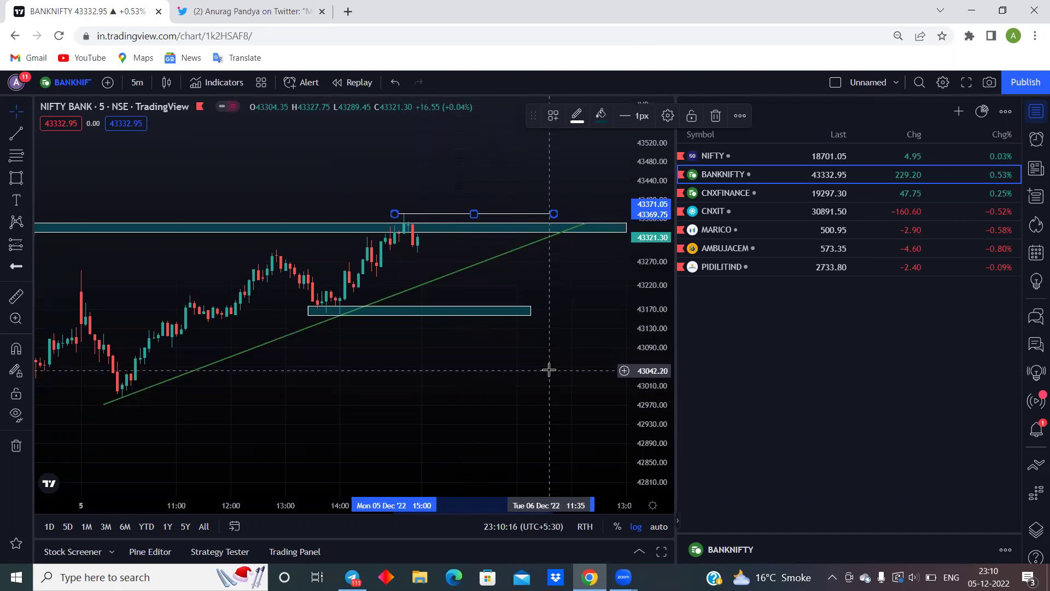
Review the conclusion of the market participants tweet, highlighting "Conclusion: Starting can be bullish", and return to the BANKNIFTY chart
left_click(233, 7)
left_click_drag(540, 278, 636, 266)
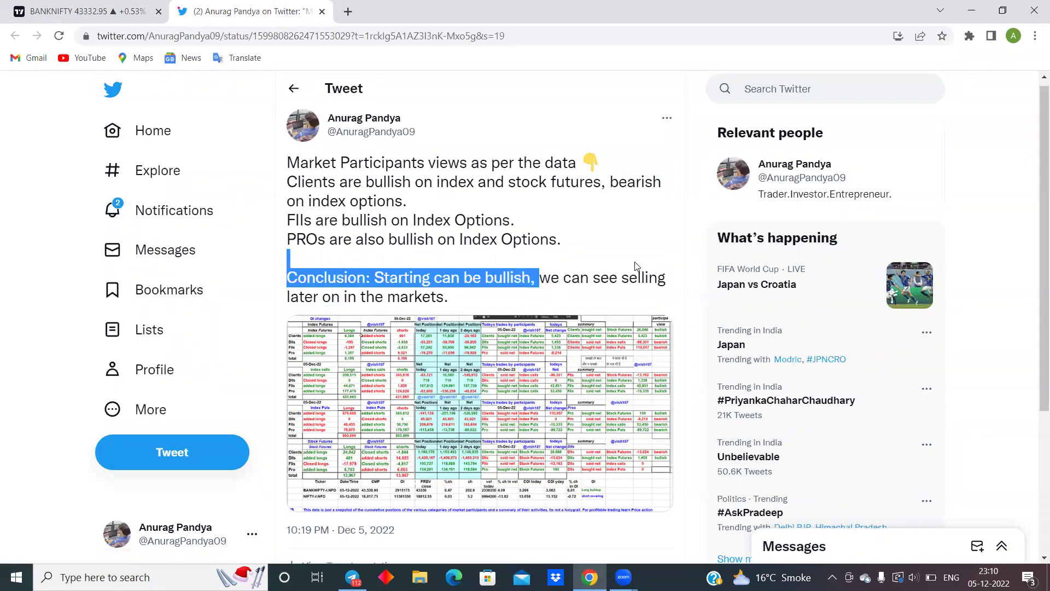
left_click(87, 8)
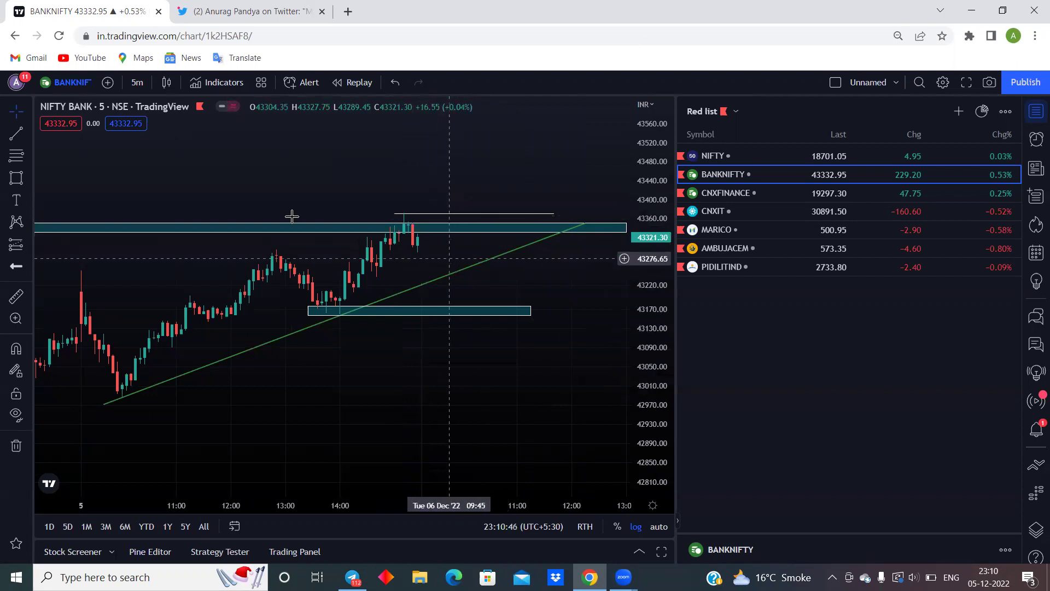
Brush a projected BANKNIFTY path for 6 December: dip to the lower support rectangle, rally to the day high, pull back, and turn down from a lower high
left_click(30, 137)
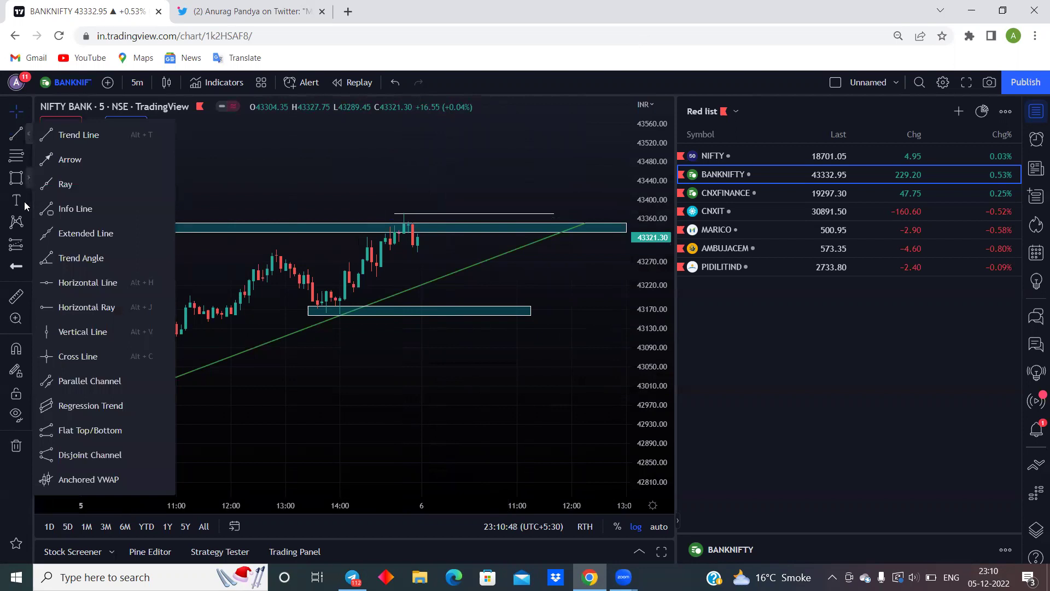
left_click(28, 185)
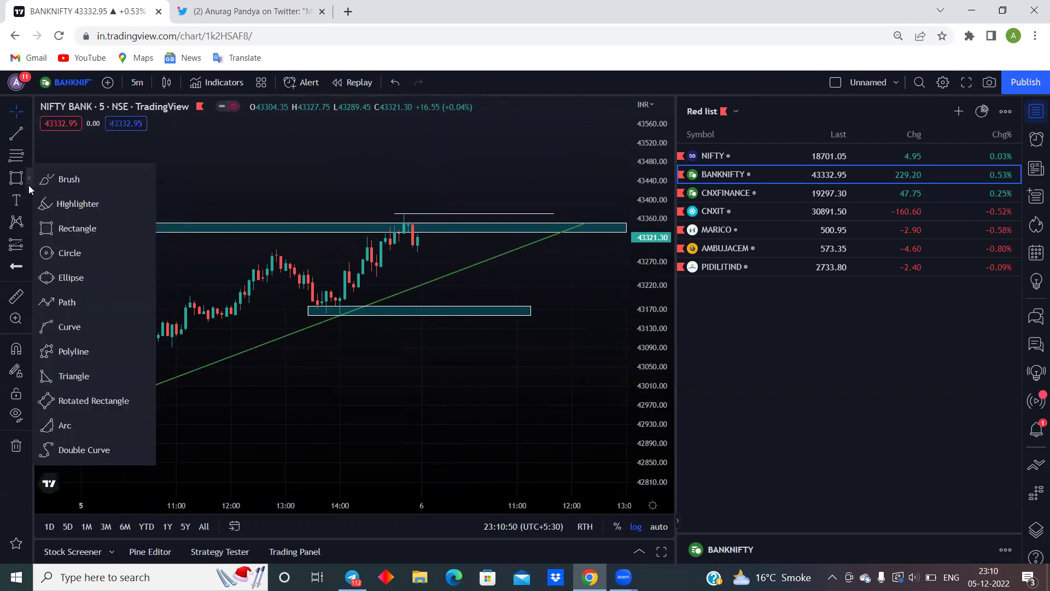
left_click(53, 181)
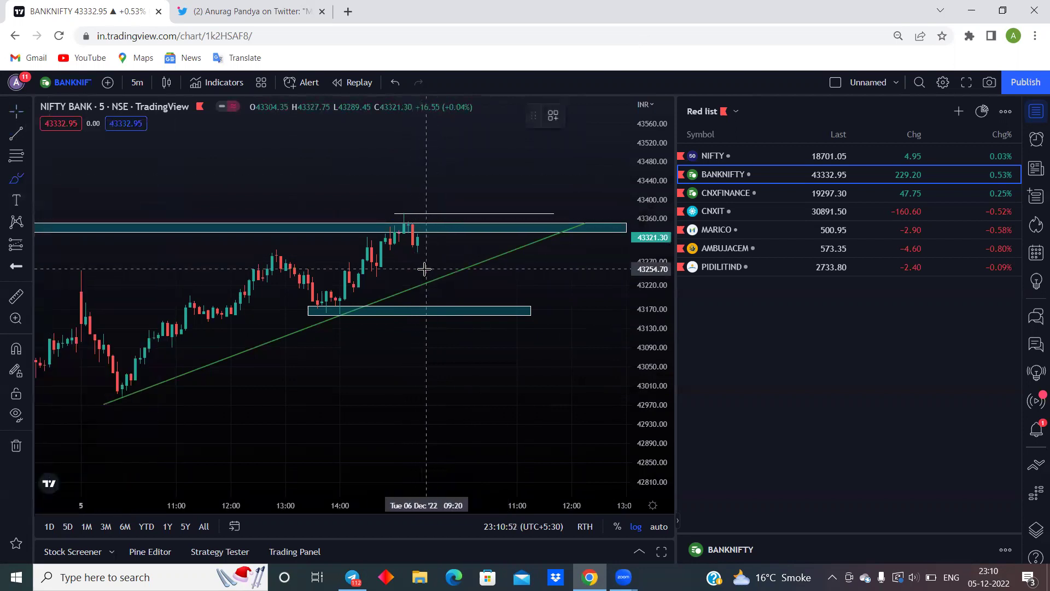
mouse_move(427, 277)
left_mouse_down()
mouse_move(448, 304)
mouse_move(463, 212)
mouse_move(499, 253)
mouse_move(512, 223)
left_mouse_up()
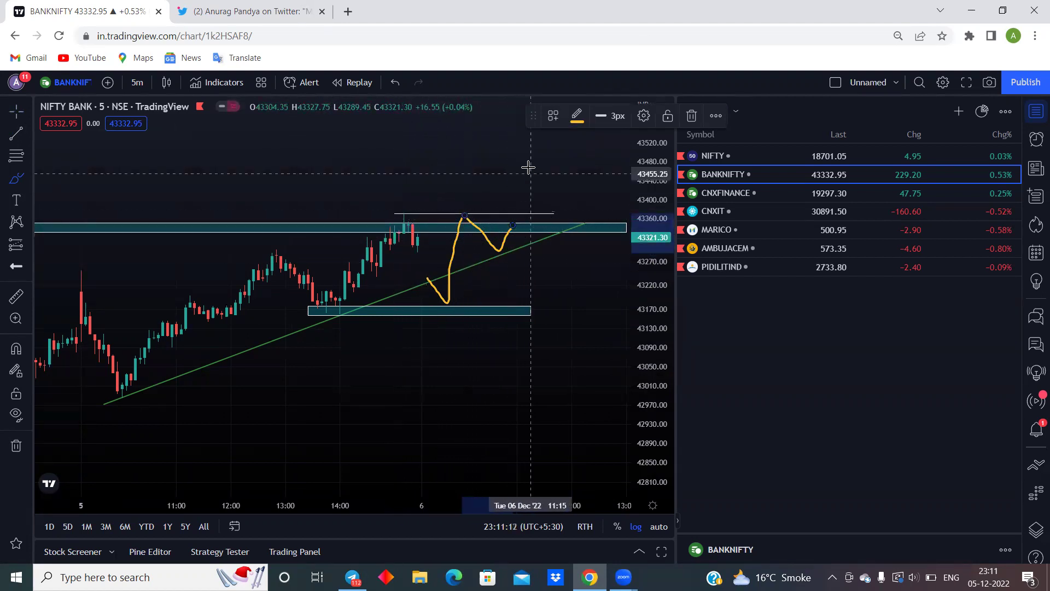
left_click_drag(514, 224, 548, 270)
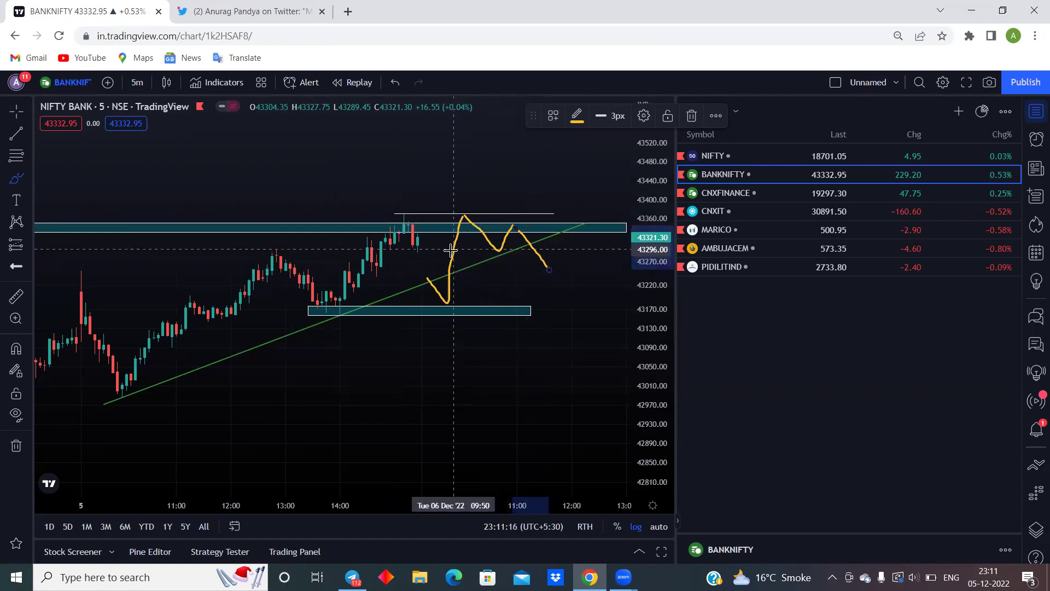
Brush a neckline under the projected double top, circle its breakdown and first peak, and add an arrow towards BANKNIFTY's 5 December high
mouse_move(450, 251)
left_mouse_down()
mouse_move(571, 249)
mouse_move(548, 250)
mouse_move(568, 260)
mouse_move(550, 281)
mouse_move(527, 259)
left_mouse_up()
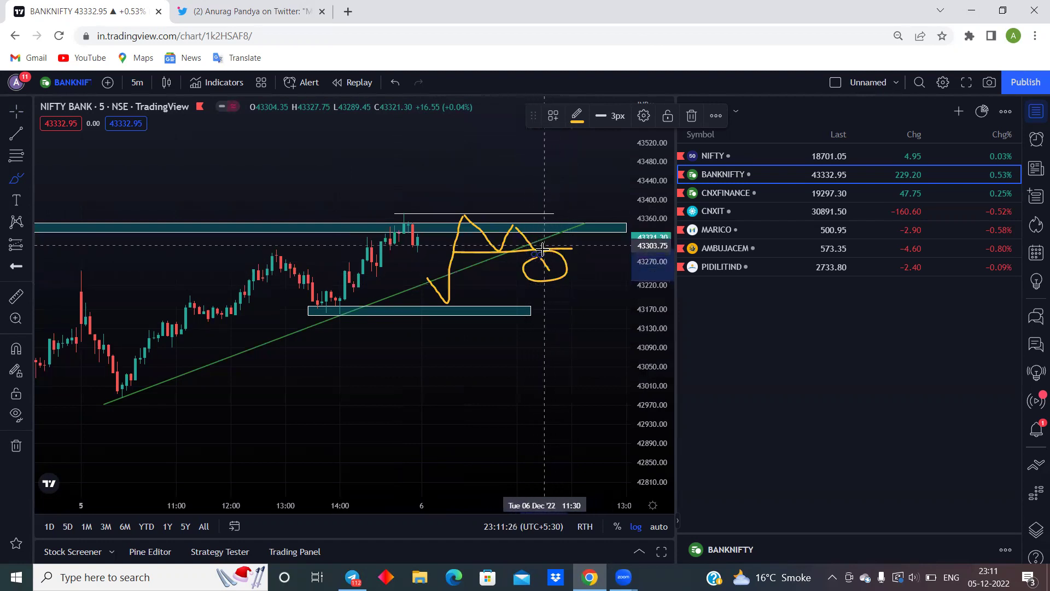
mouse_move(453, 200)
left_mouse_down()
mouse_move(475, 205)
mouse_move(480, 224)
mouse_move(464, 233)
mouse_move(449, 227)
mouse_move(459, 197)
left_mouse_up()
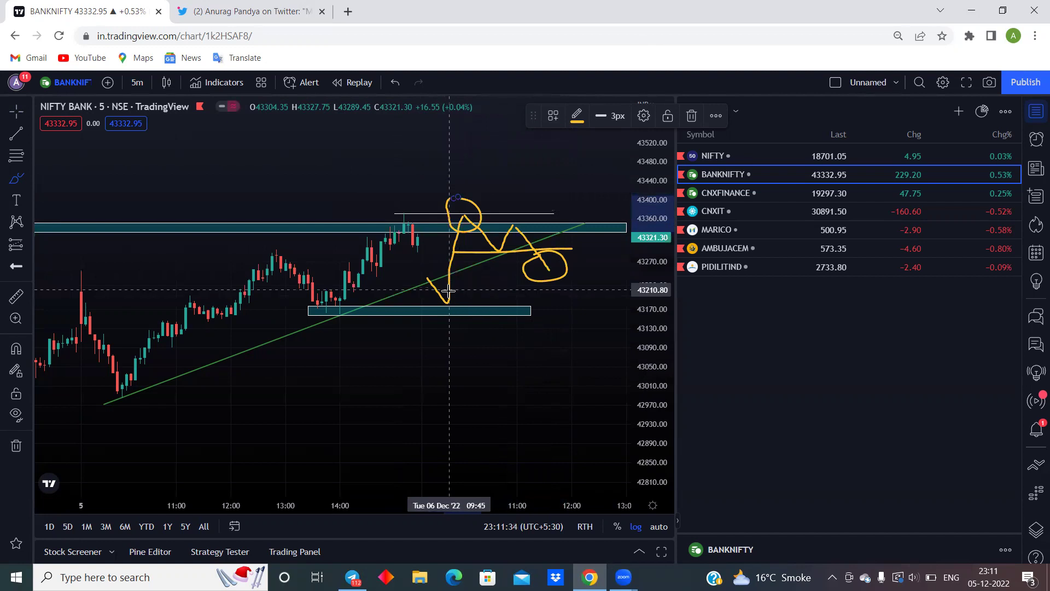
mouse_move(324, 163)
left_mouse_down()
mouse_move(404, 196)
mouse_move(397, 183)
mouse_move(385, 203)
left_mouse_up()
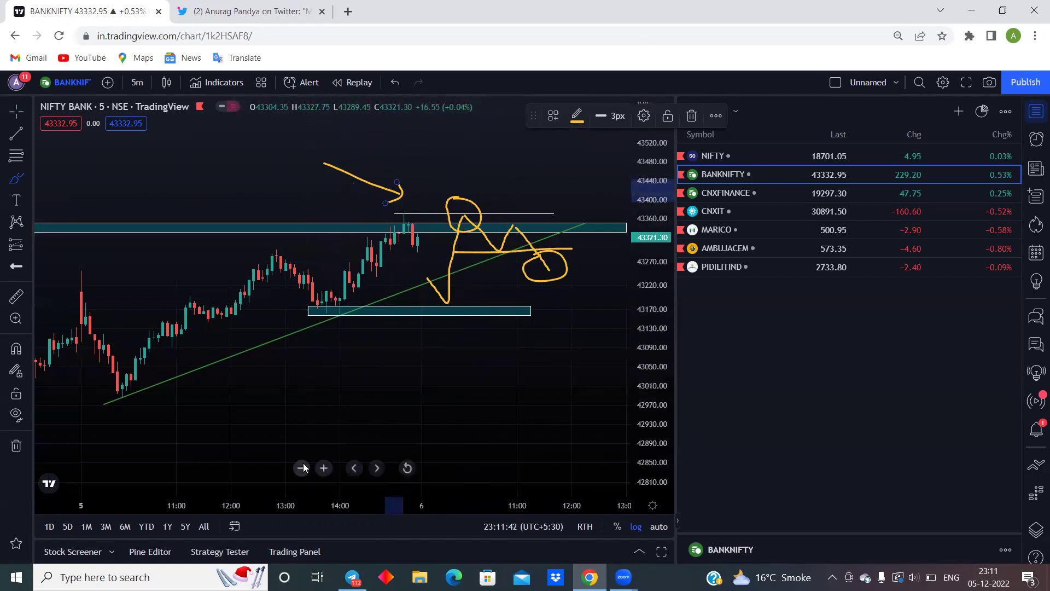
Circle BANKNIFTY's 1 December consolidation along the upper resistance rectangle with the brush
left_click(303, 468)
left_click(303, 468)
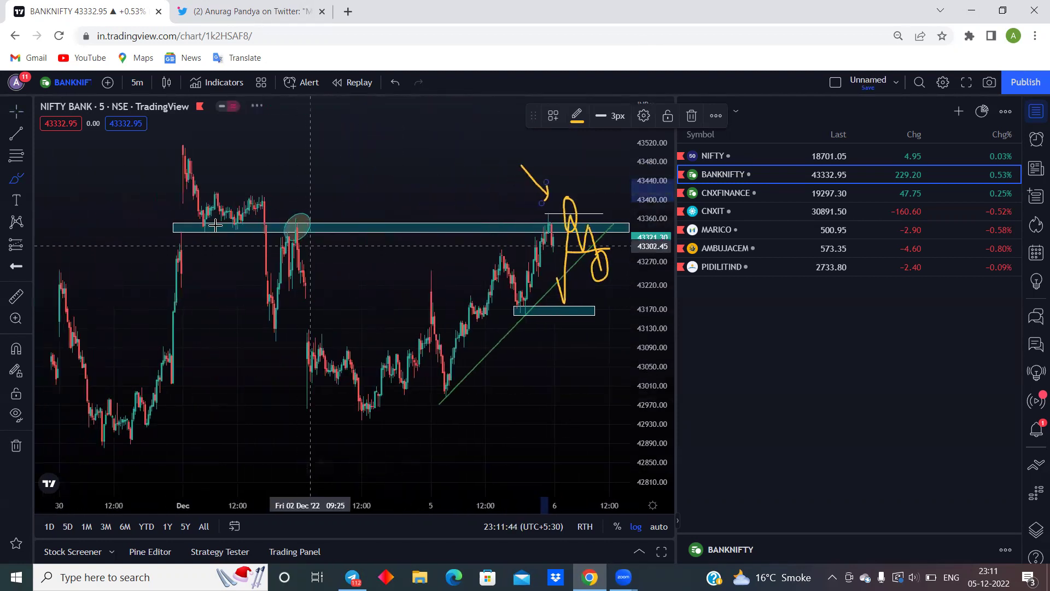
mouse_move(255, 209)
left_mouse_down()
mouse_move(286, 235)
mouse_move(239, 242)
mouse_move(174, 228)
left_mouse_up()
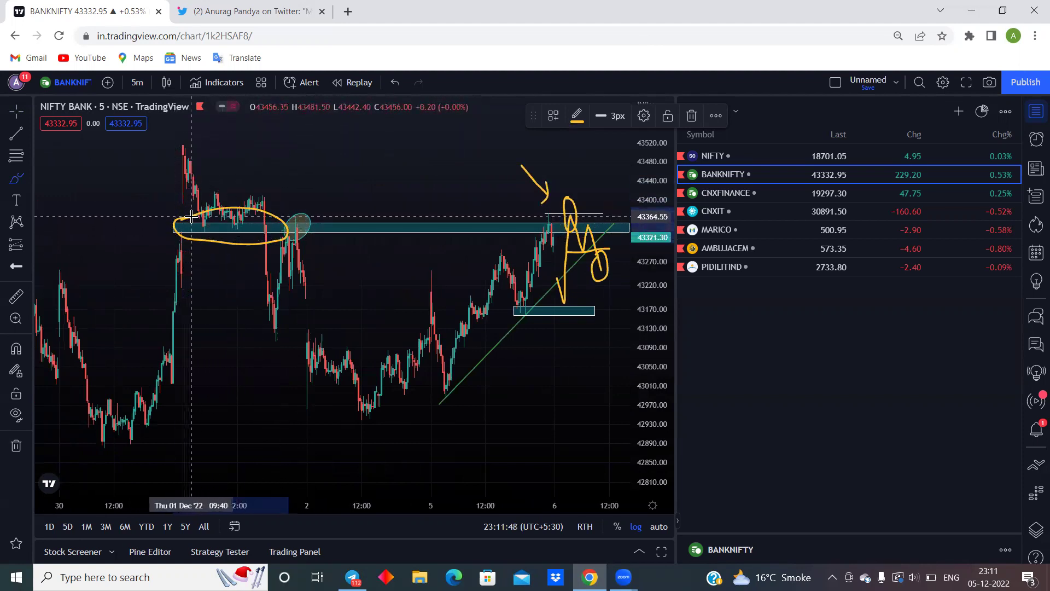
left_click(324, 467)
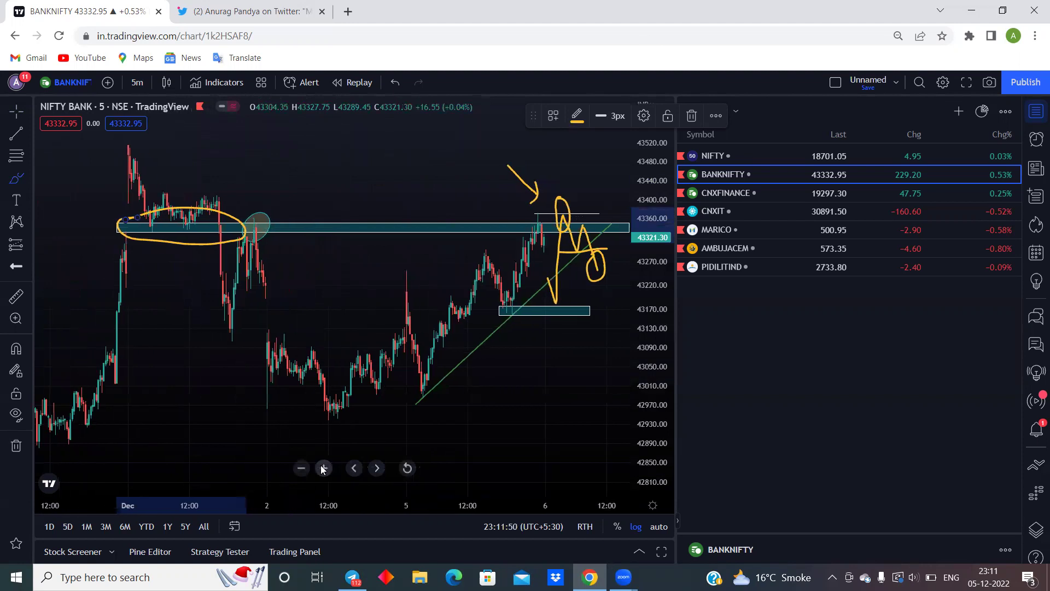
left_click(323, 468)
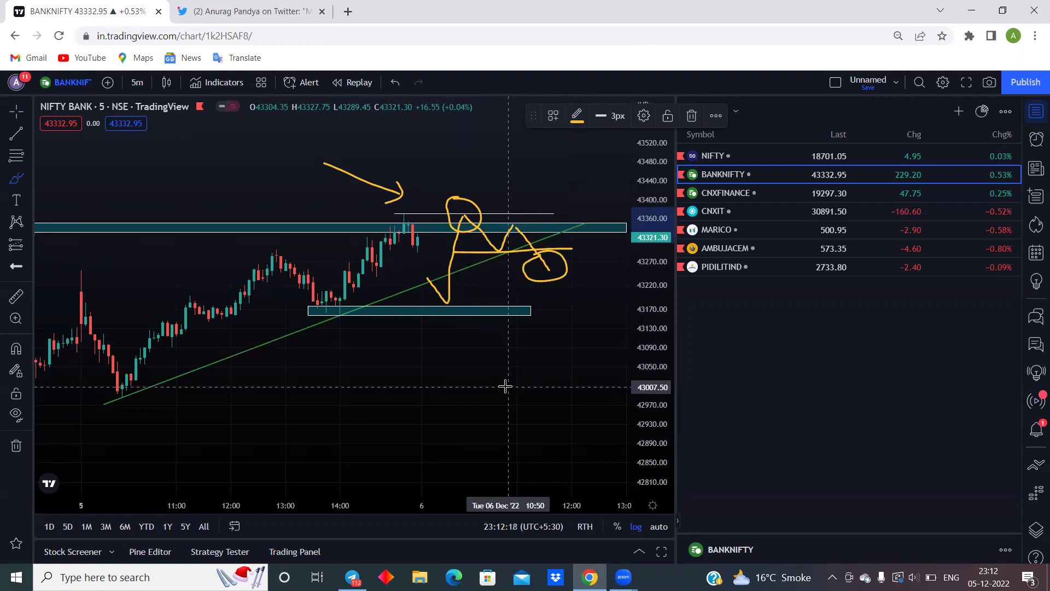
Switch to Telegram, review the Chiku Charts channel's pinned iron fly, currency expiry and option spread posts, and return to the BANKNIFTY chart
left_click(353, 578)
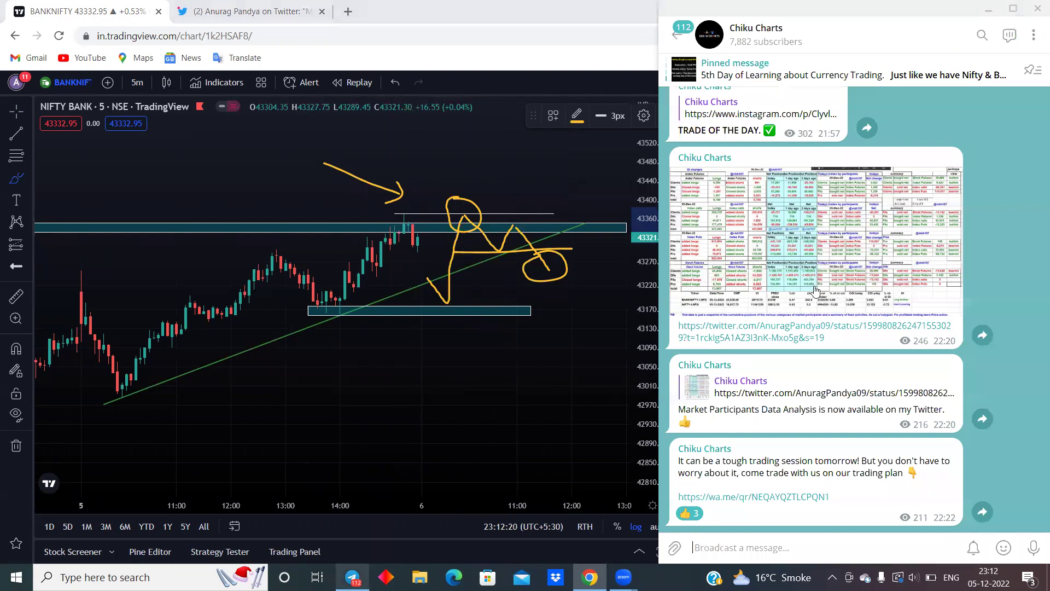
left_click(889, 83)
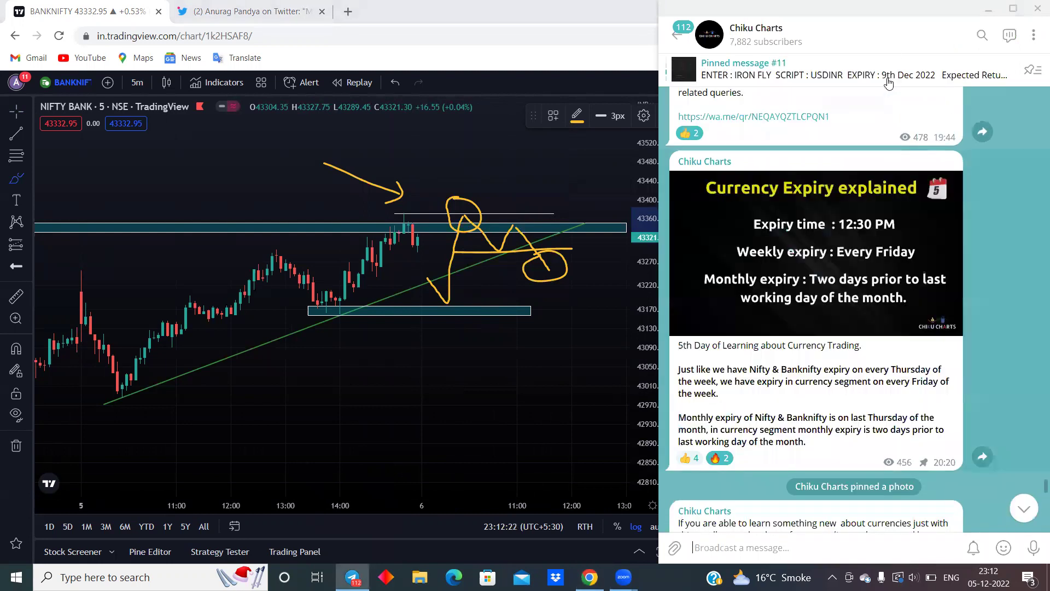
left_click(889, 82)
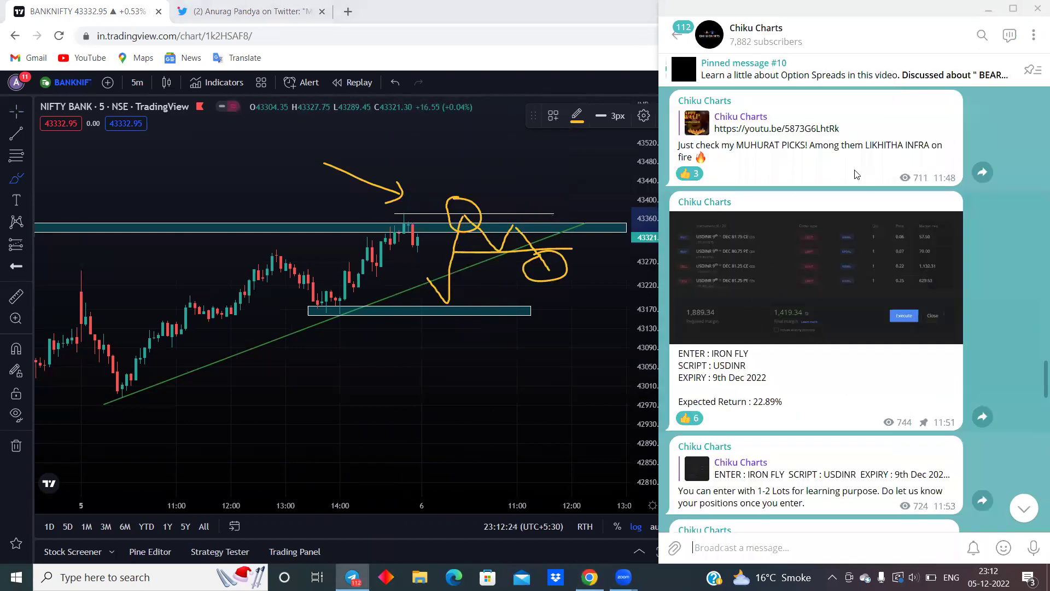
left_click(878, 80)
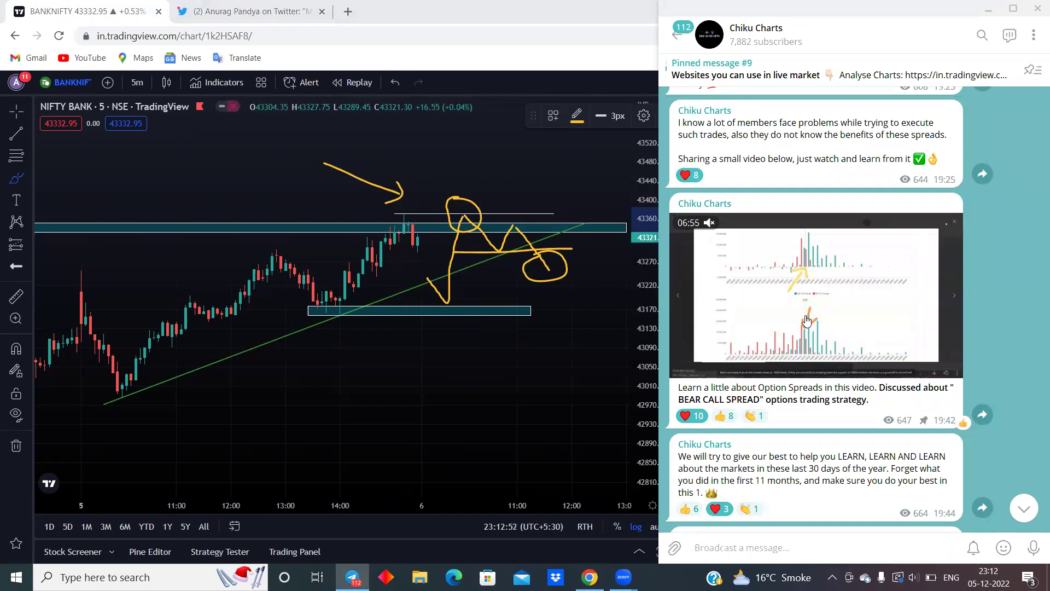
left_click(1037, 505)
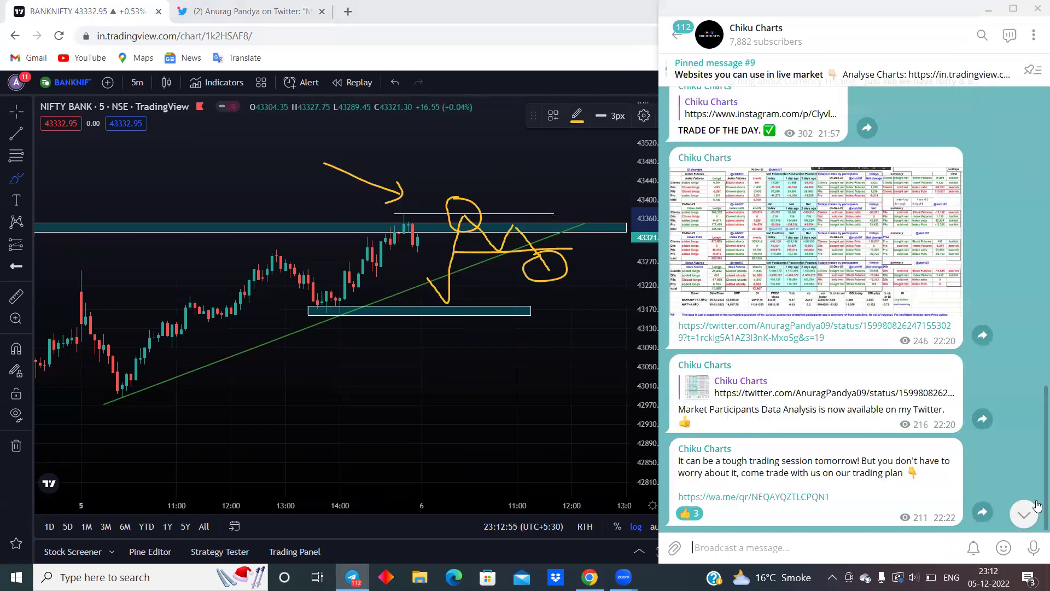
left_click(988, 9)
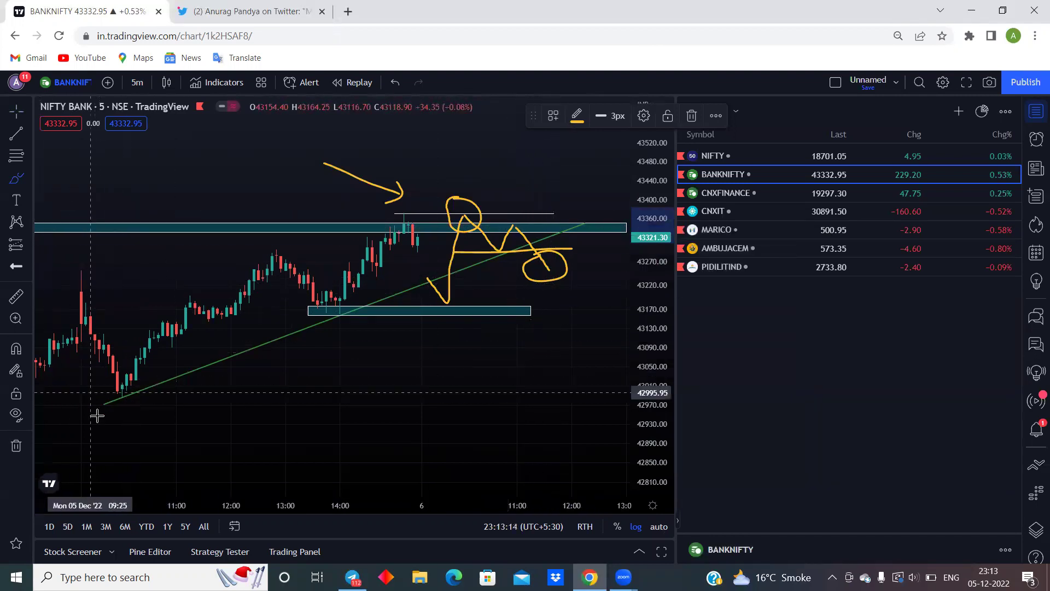
Brush a roughly horizontal support line from BANKNIFTY's 5 December morning low, around 42,995, into 6 December and check it against earlier sessions
mouse_move(107, 392)
left_mouse_down()
mouse_move(383, 387)
mouse_move(563, 404)
left_mouse_up()
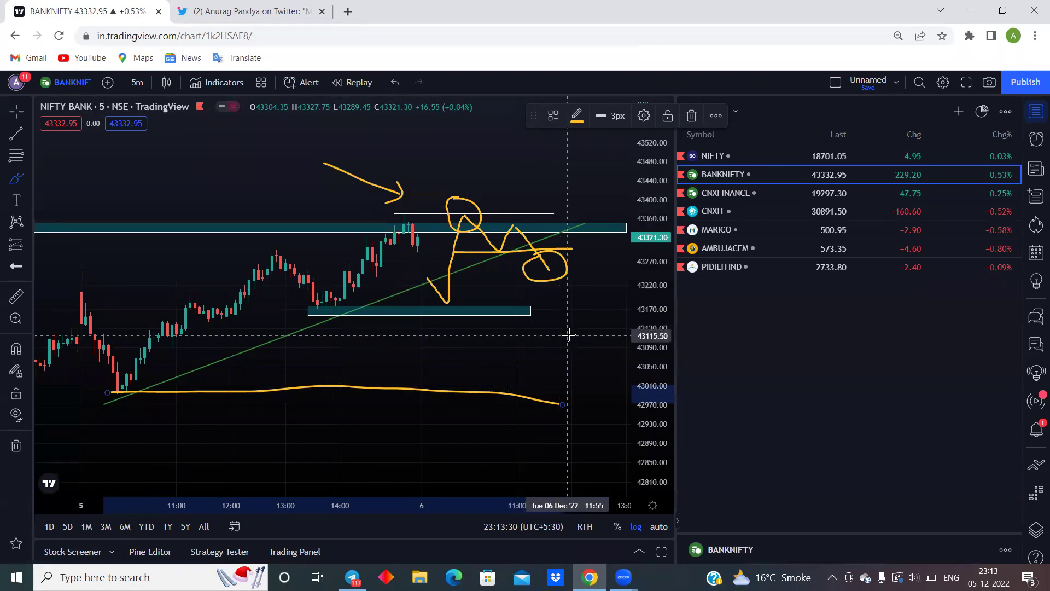
left_click(302, 469)
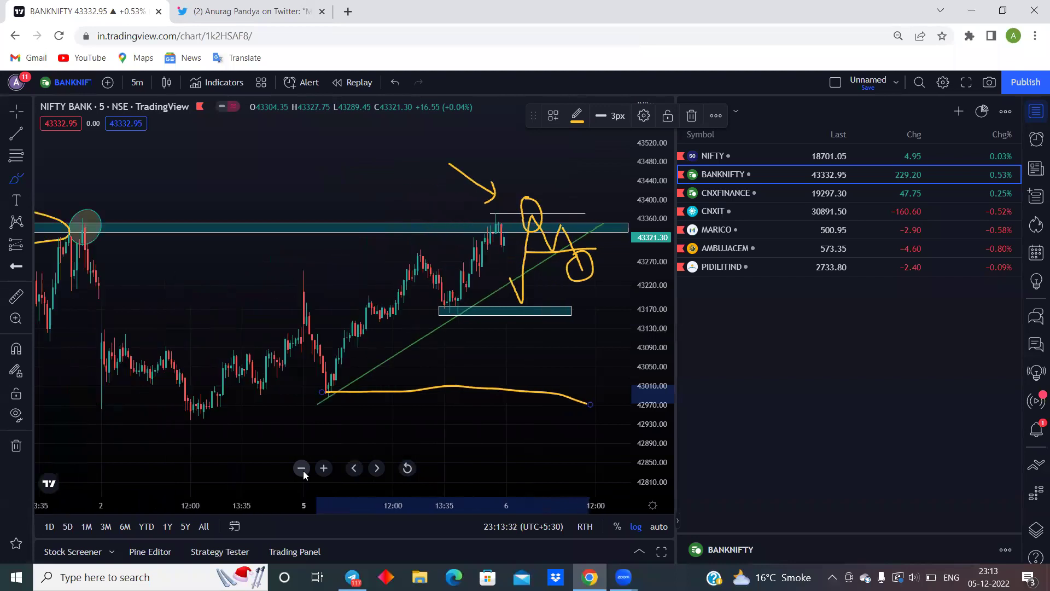
left_click(302, 469)
left_click(325, 469)
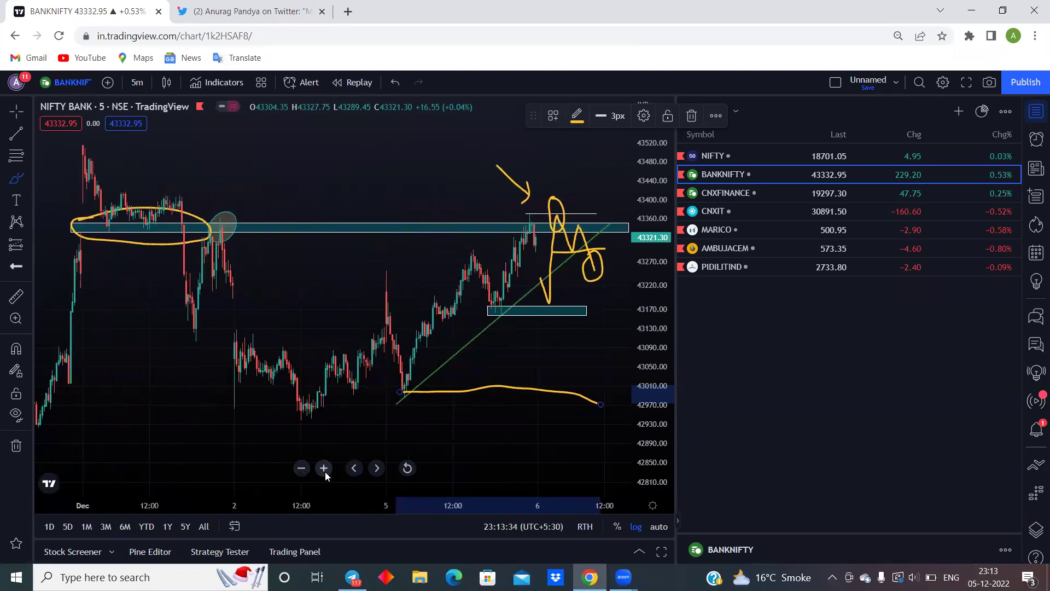
left_click(323, 468)
left_click(324, 469)
left_click(324, 469)
left_click(324, 469)
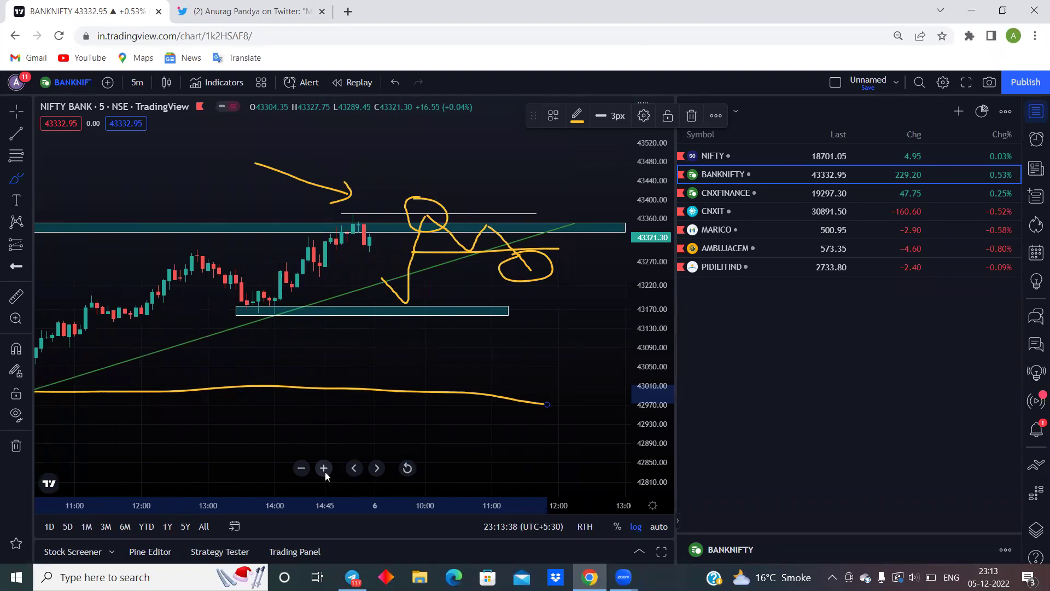
left_click(302, 469)
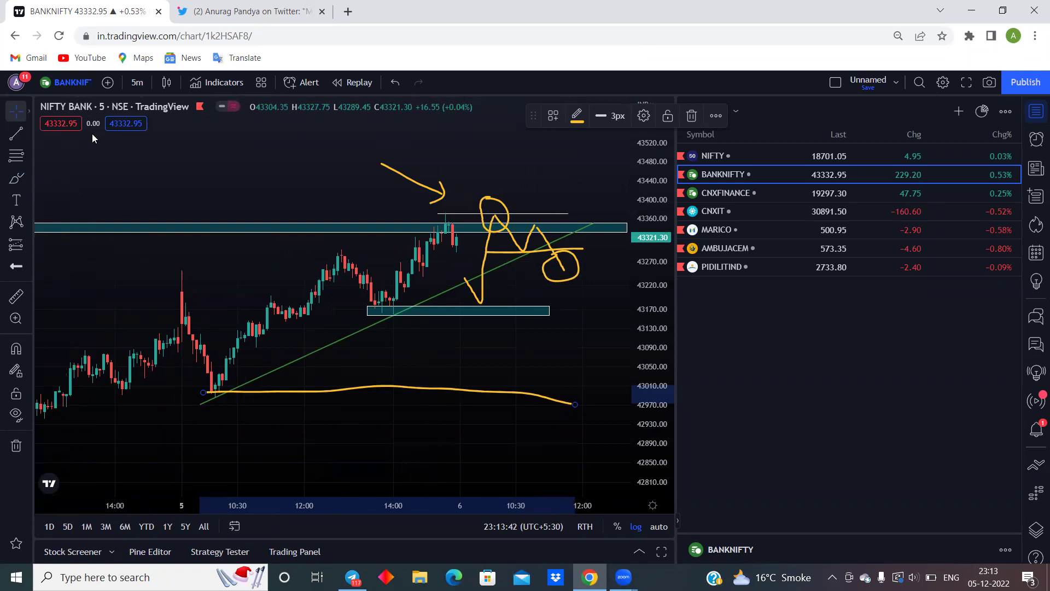
Open the CNXFINANCE chart and circle the support rectangles at the 5 December morning and afternoon lows with the brush
left_click(738, 195)
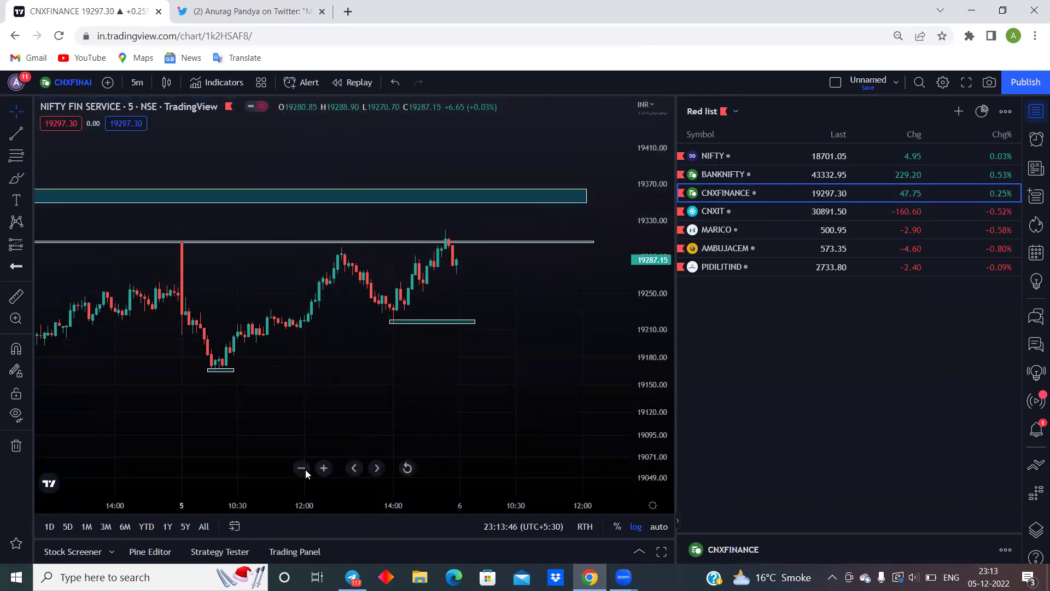
left_click(304, 468)
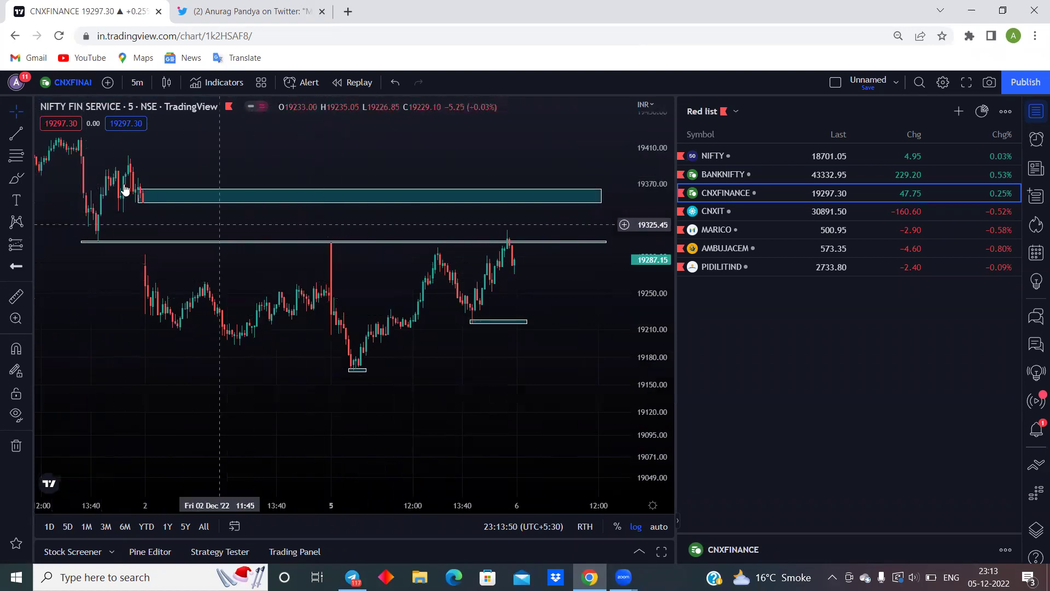
mouse_move(342, 360)
left_mouse_down()
mouse_move(379, 375)
mouse_move(328, 364)
left_mouse_up()
mouse_move(464, 318)
left_mouse_down()
mouse_move(529, 313)
mouse_move(481, 335)
mouse_move(458, 325)
mouse_move(467, 317)
left_mouse_up()
Brush a CNXFINANCE path dipping to afternoon support and rising to the resistance line, circle both resistance touches, and add arrows to the day high and upper zone
mouse_move(523, 282)
left_mouse_down()
mouse_move(530, 302)
mouse_move(547, 295)
mouse_move(594, 232)
left_mouse_up()
mouse_move(504, 226)
left_mouse_down()
mouse_move(524, 236)
mouse_move(514, 249)
mouse_move(503, 244)
mouse_move(507, 225)
left_mouse_up()
left_click_drag(441, 214, 507, 229)
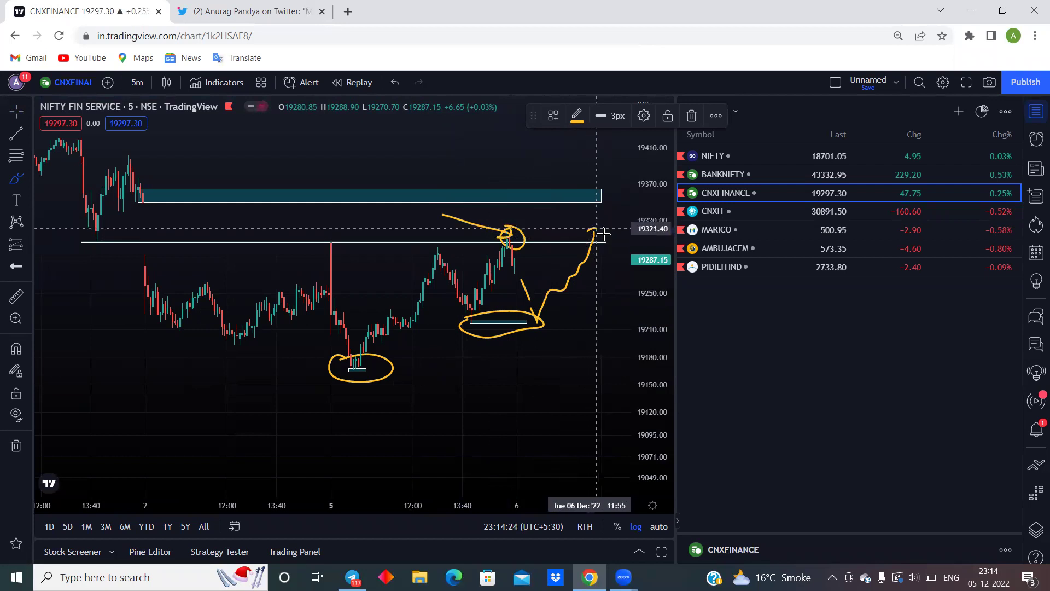
left_click_drag(596, 249, 590, 245)
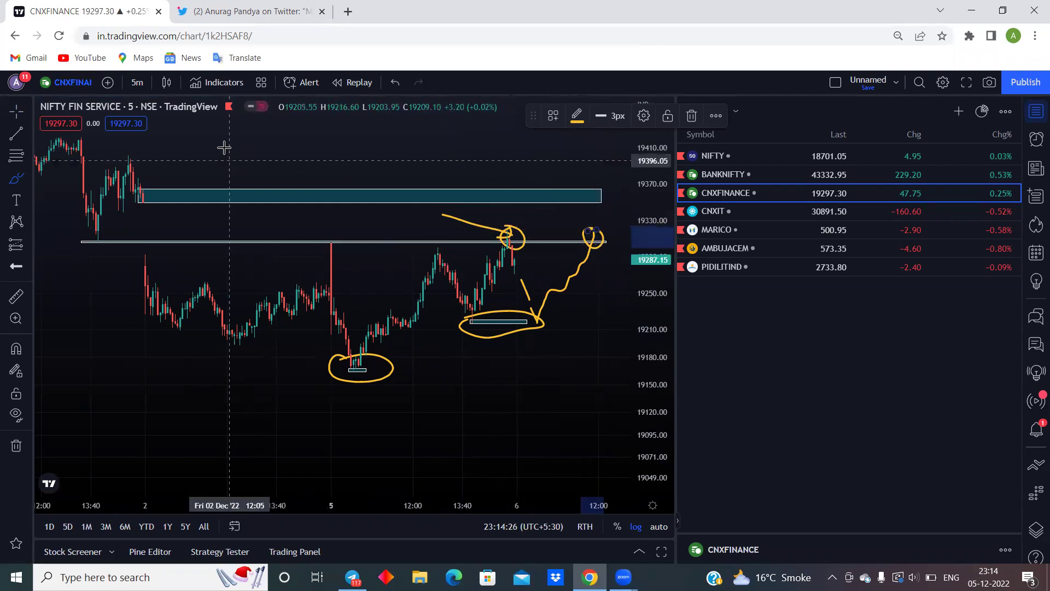
mouse_move(213, 146)
left_mouse_down()
mouse_move(155, 198)
mouse_move(172, 190)
left_mouse_up()
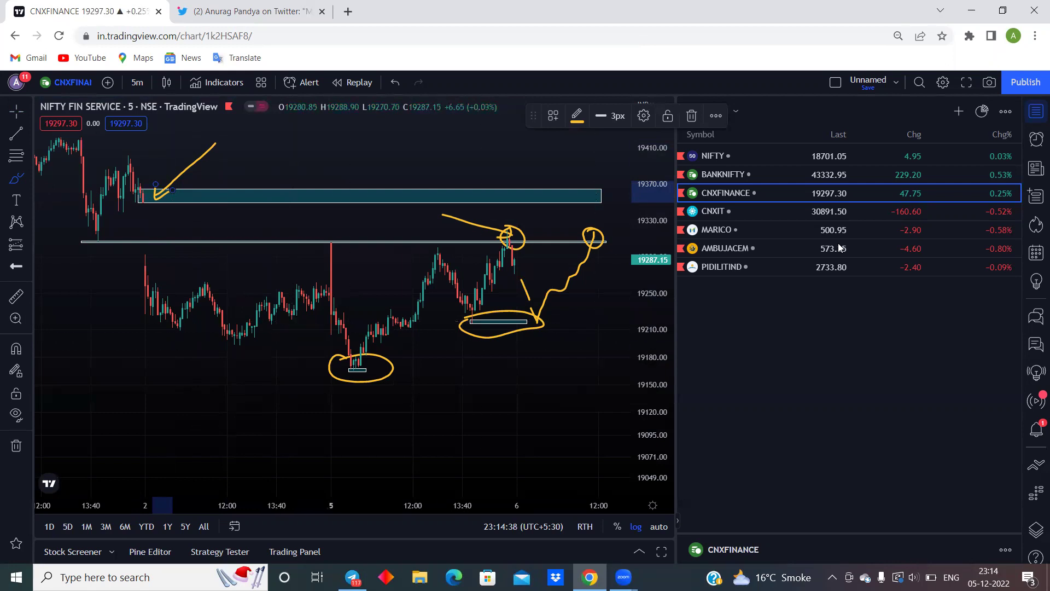
On the NIFTY chart, circle the 30 November and 5 December lows with the brush and outline the rally from the 5 December low
left_click(844, 152)
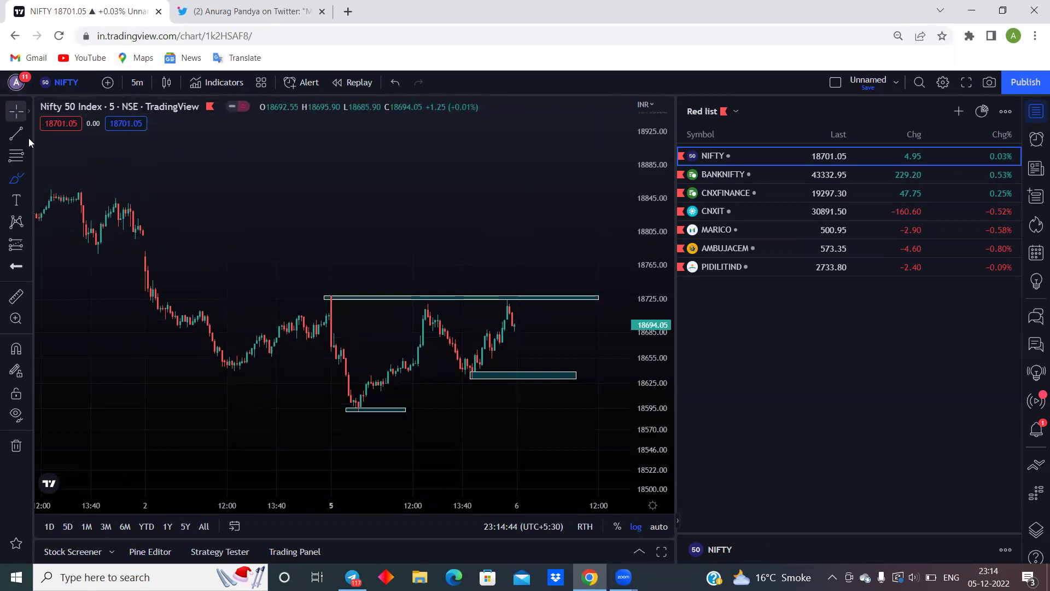
left_click(301, 469)
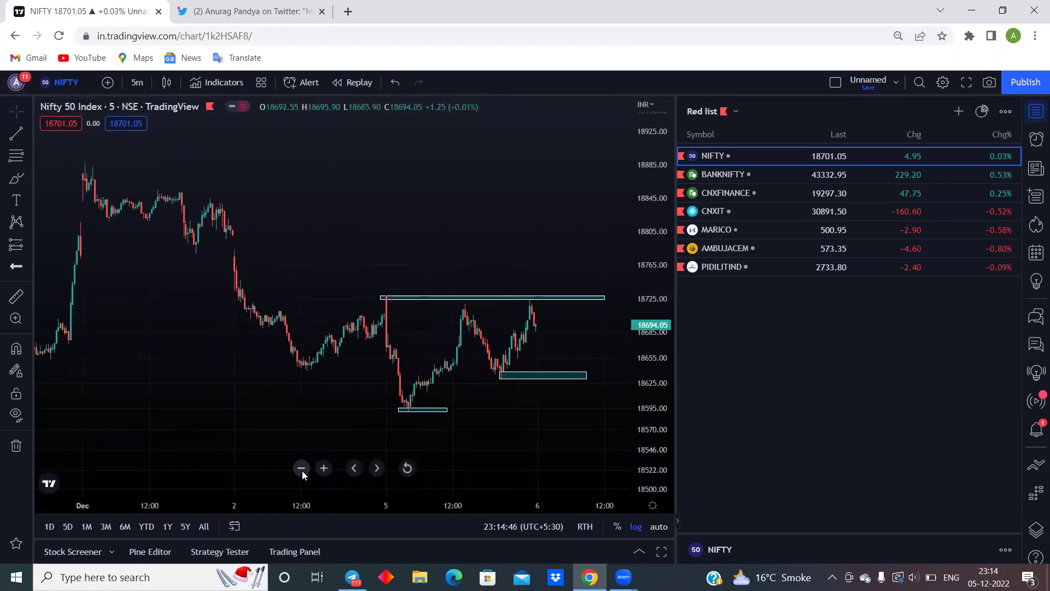
left_click(302, 469)
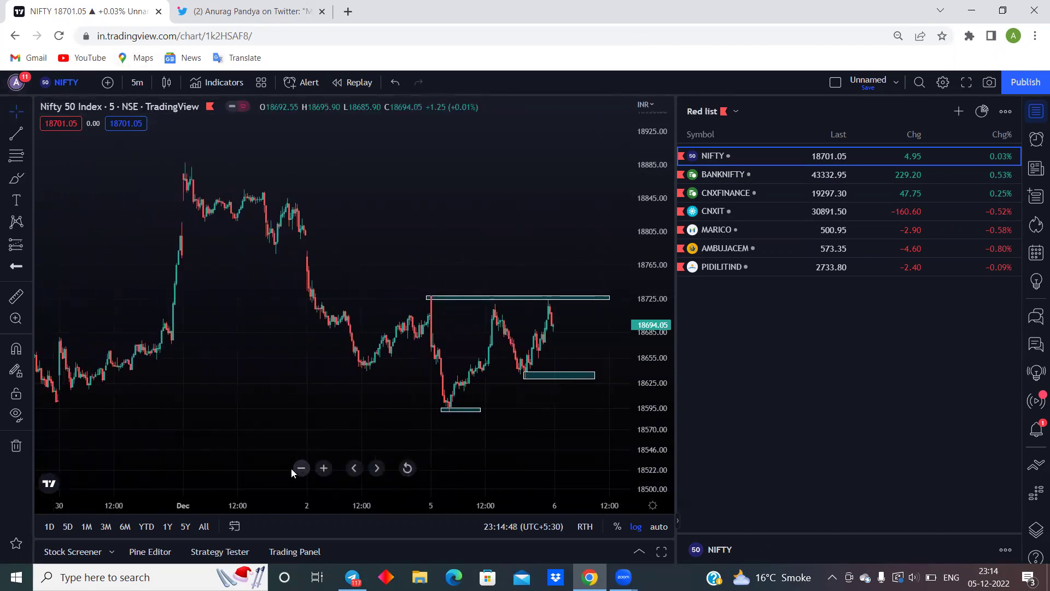
left_click(12, 159)
left_click(15, 178)
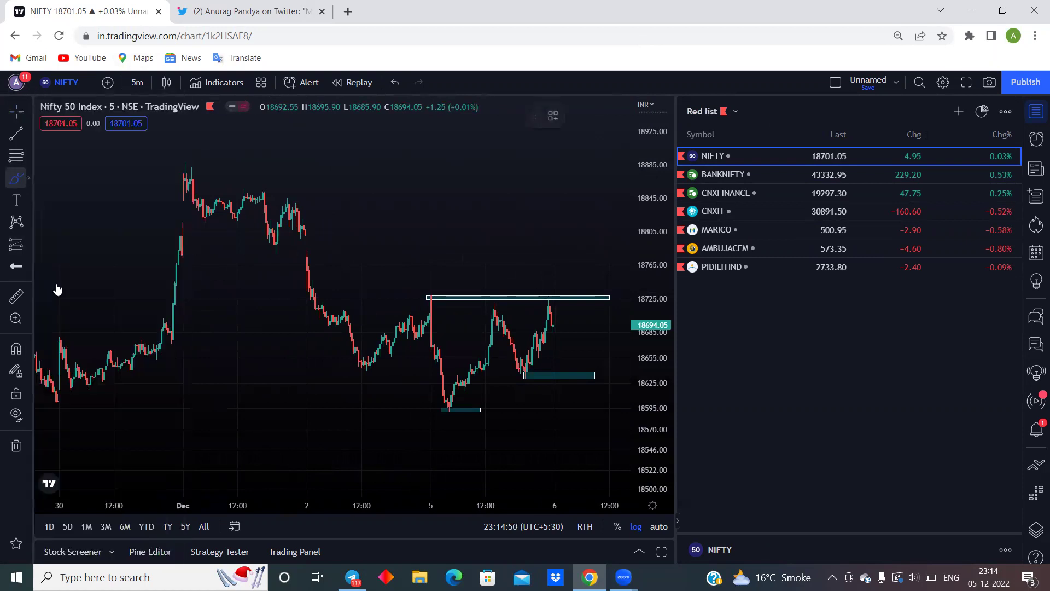
left_click_drag(67, 407, 52, 408)
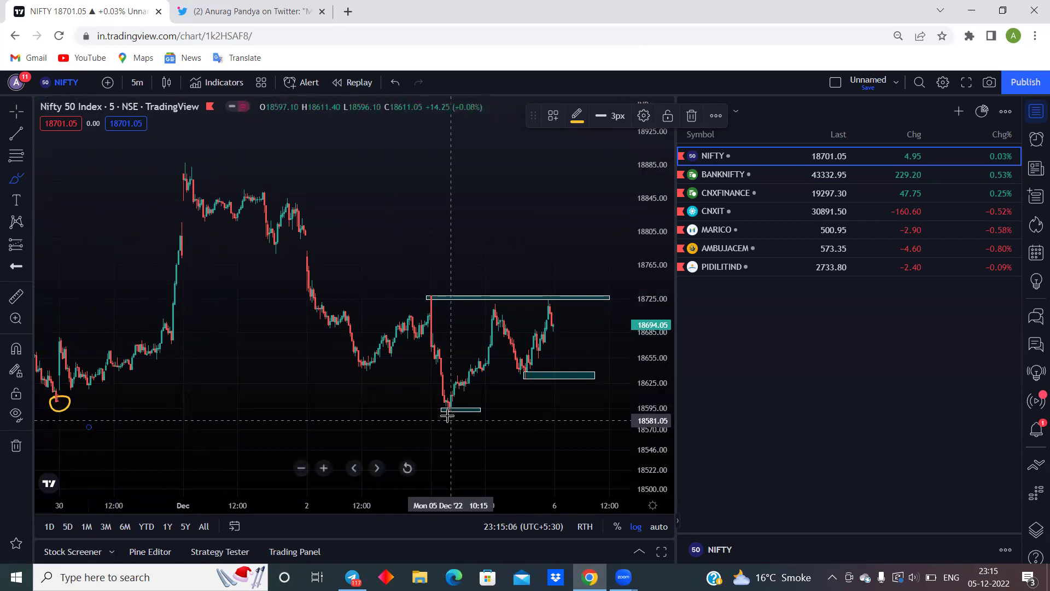
mouse_move(442, 393)
left_mouse_down()
mouse_move(453, 424)
mouse_move(438, 385)
mouse_move(446, 404)
mouse_move(469, 383)
mouse_move(507, 290)
mouse_move(450, 403)
mouse_move(533, 323)
mouse_move(500, 299)
left_mouse_up()
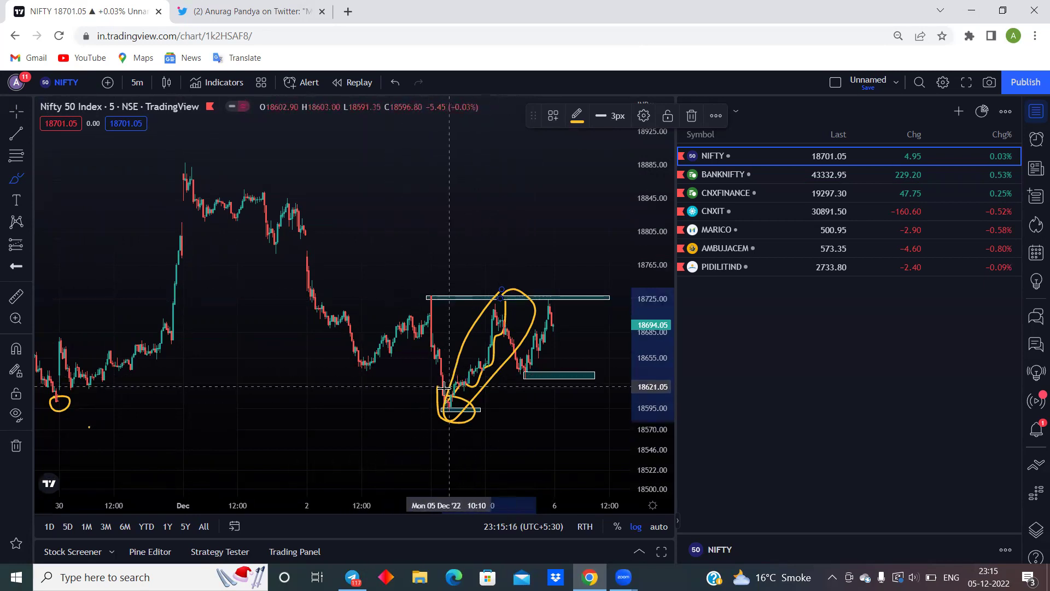
mouse_move(439, 387)
left_mouse_down()
mouse_move(436, 422)
mouse_move(515, 282)
left_mouse_up()
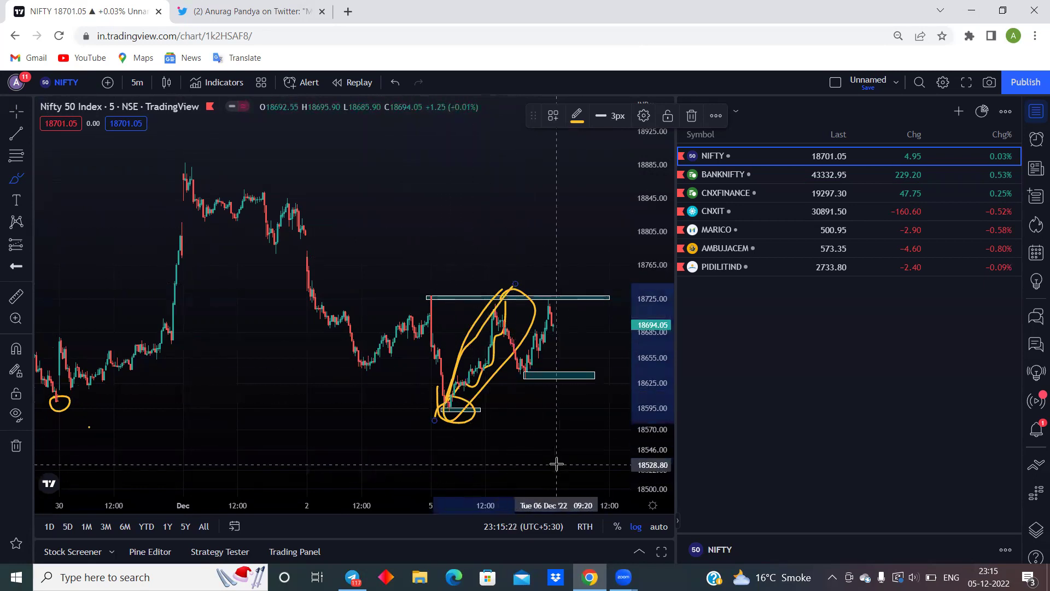
Open the CNXFINANCE chart, circle the upper resistance zone's end on 6 December with the brush, and add an arrow towards it
left_click(770, 192)
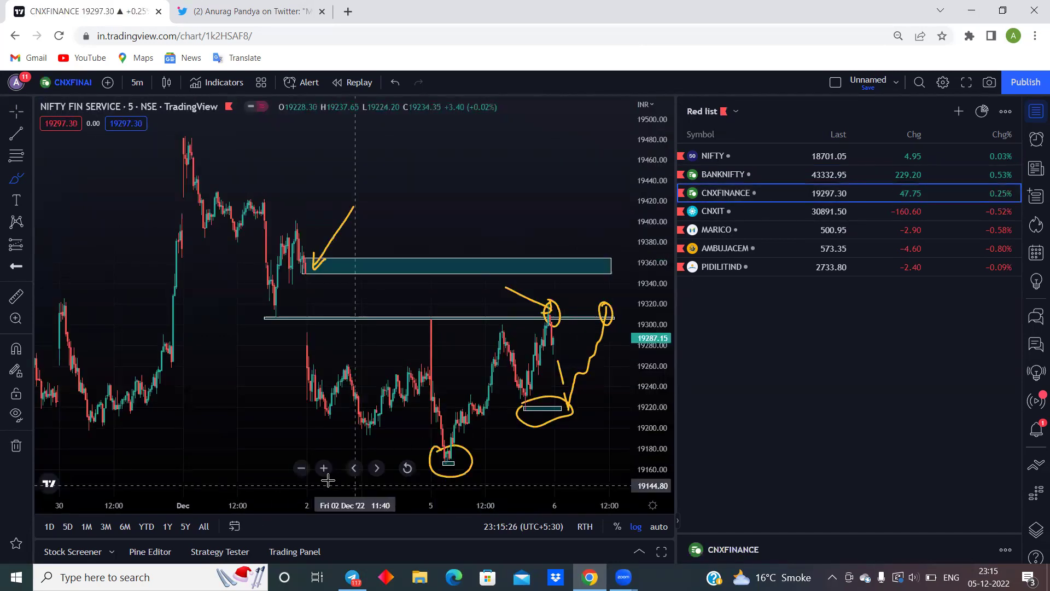
left_click(323, 469)
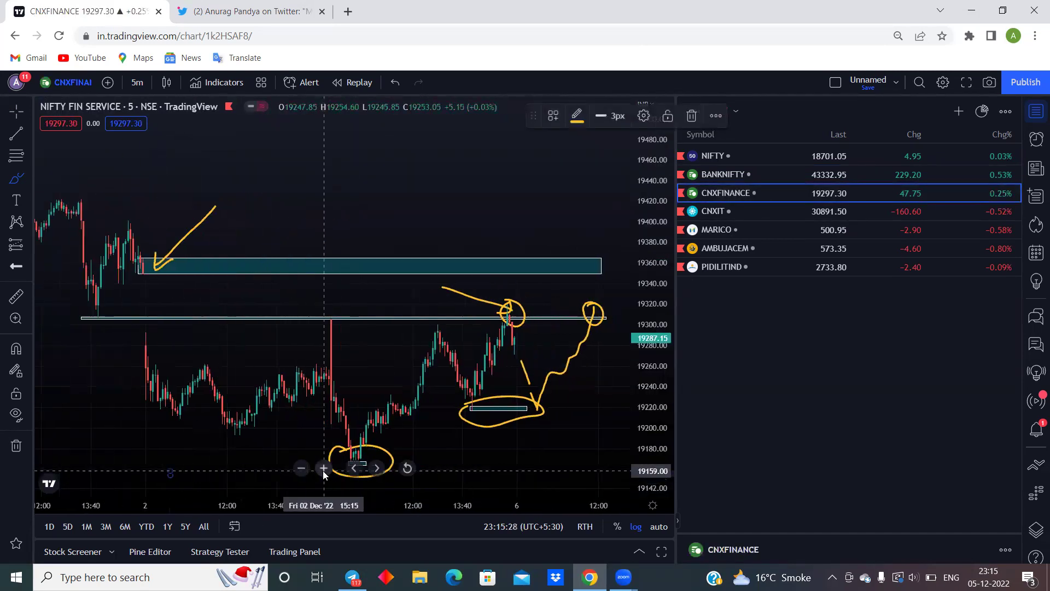
left_click_drag(665, 222, 662, 328)
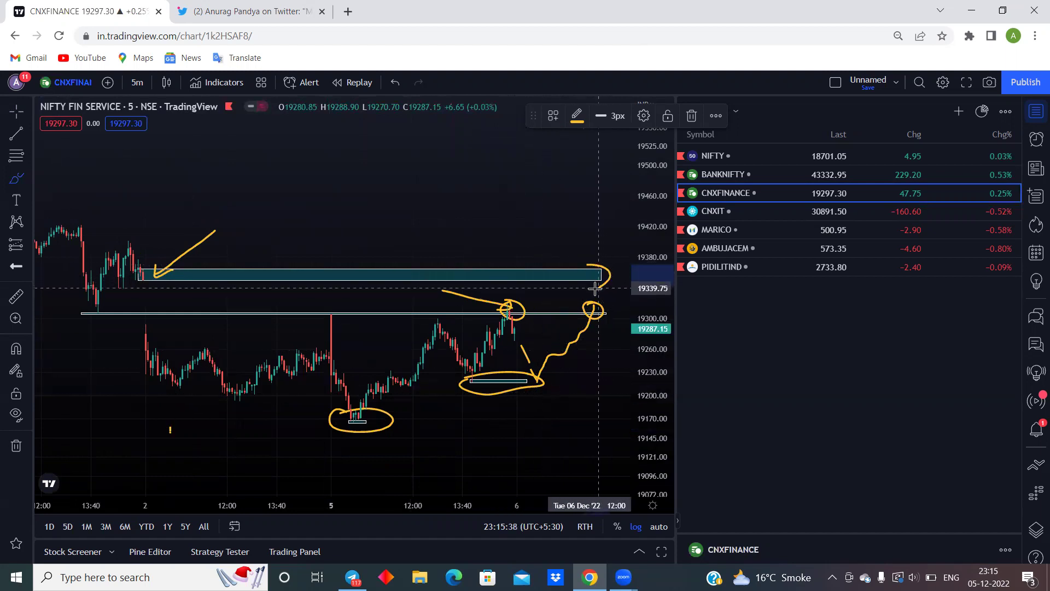
left_click_drag(553, 233, 609, 279)
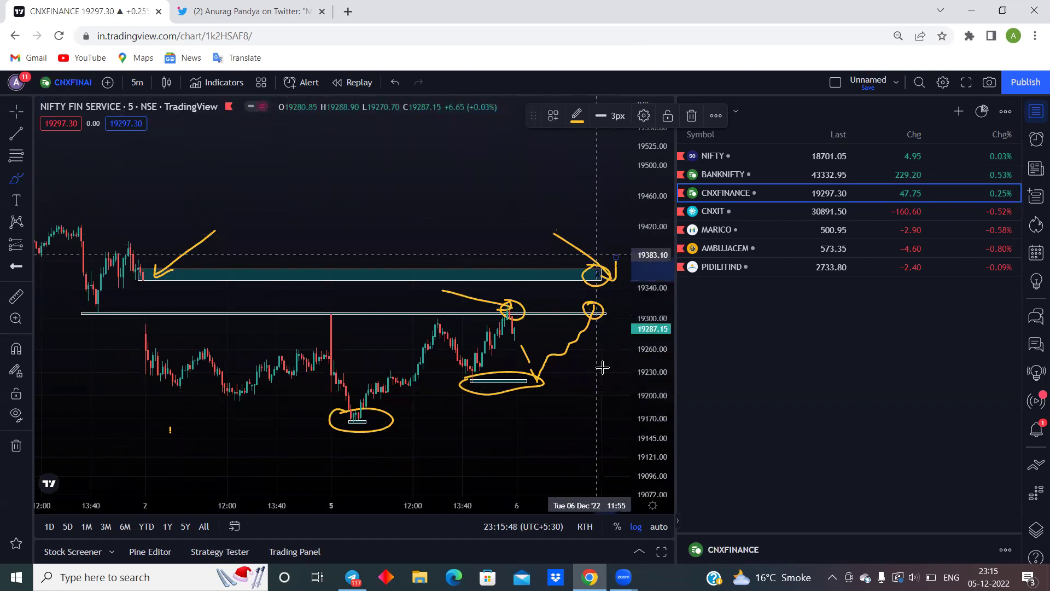
Handwrite "+Ve" with the brush in the empty area above the CNXFINANCE upper resistance zone
mouse_move(199, 439)
left_mouse_down()
mouse_move(145, 434)
mouse_move(155, 438)
left_mouse_up()
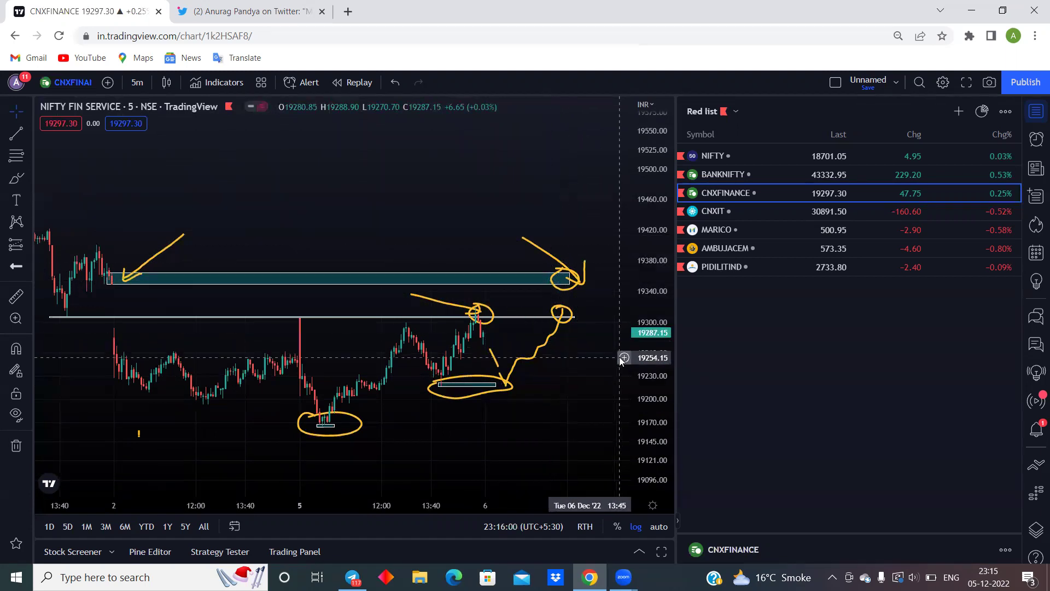
left_click_drag(281, 199, 281, 224)
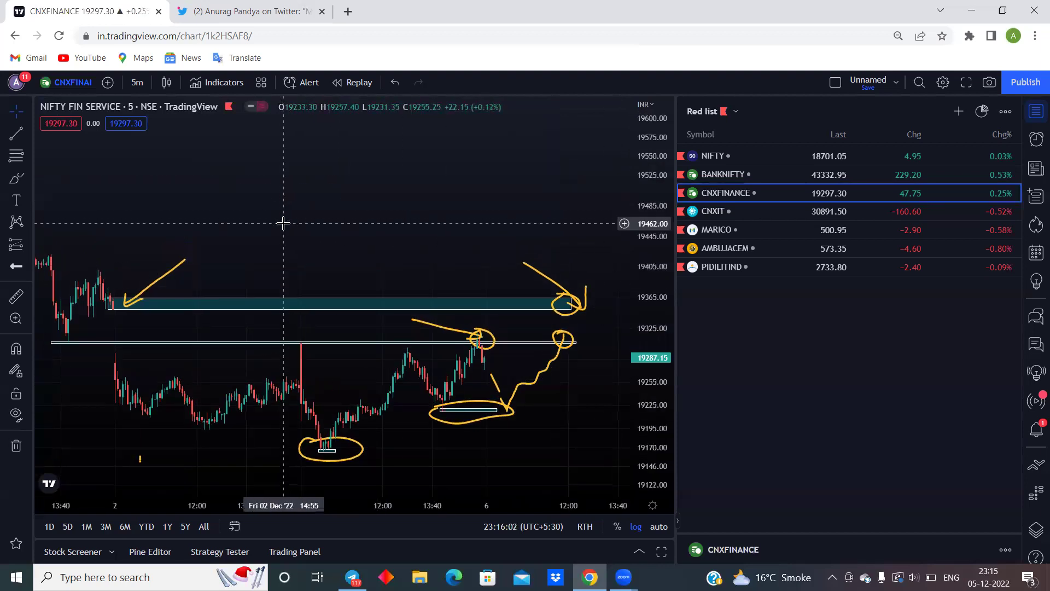
mouse_move(153, 169)
left_mouse_down()
mouse_move(157, 238)
mouse_move(182, 195)
left_mouse_up()
mouse_move(190, 158)
left_mouse_down()
mouse_move(234, 176)
mouse_move(237, 156)
mouse_move(273, 160)
mouse_move(263, 180)
mouse_move(309, 197)
left_mouse_up()
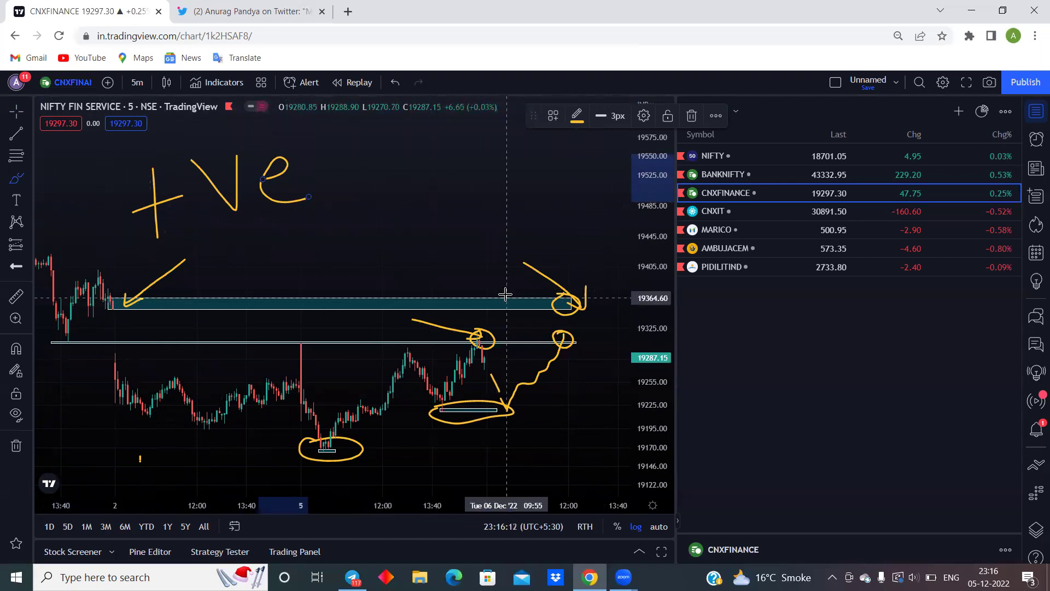
Brush a falling path from the upper zone to about 19,200 on 6 December and an oval around both circled resistance touches
left_click_drag(541, 298, 541, 310)
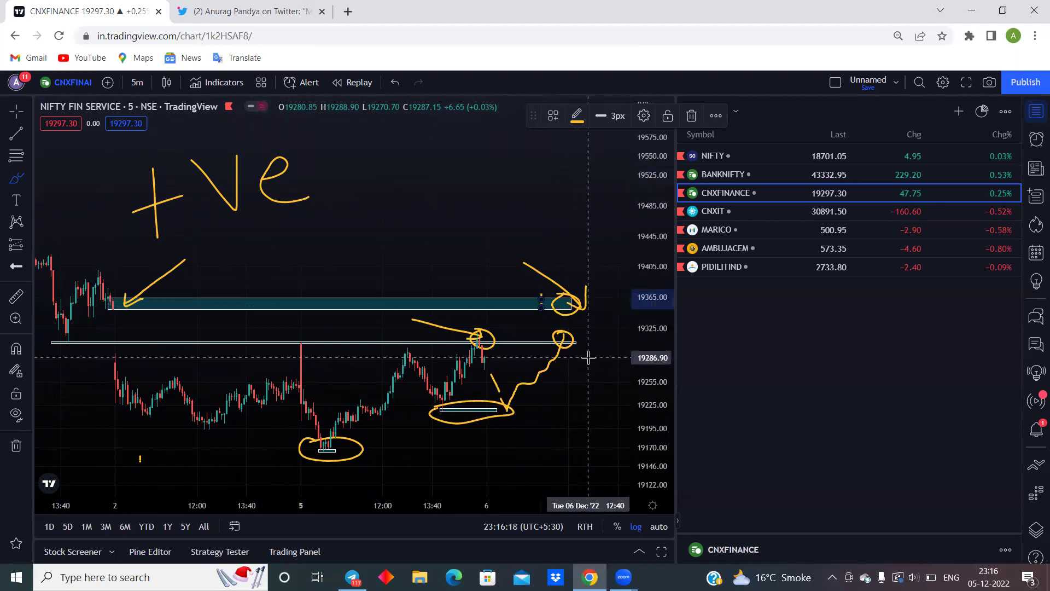
left_click_drag(570, 307, 611, 425)
mouse_move(569, 300)
left_mouse_down()
mouse_move(548, 314)
mouse_move(592, 328)
mouse_move(557, 282)
left_mouse_up()
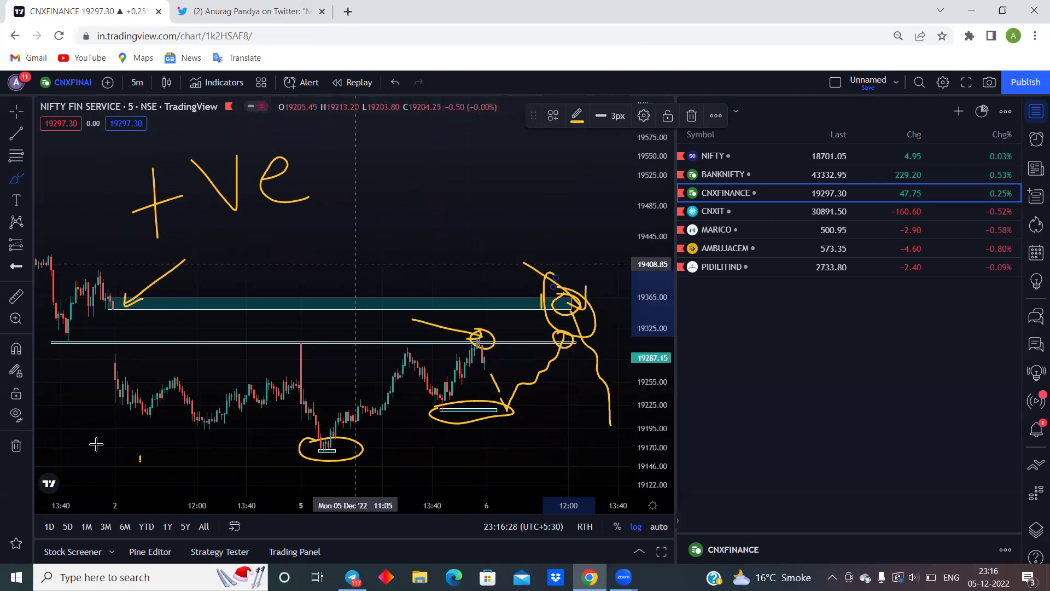
Remove all drawings from the CNXFINANCE chart
left_click(14, 445)
left_click(44, 444)
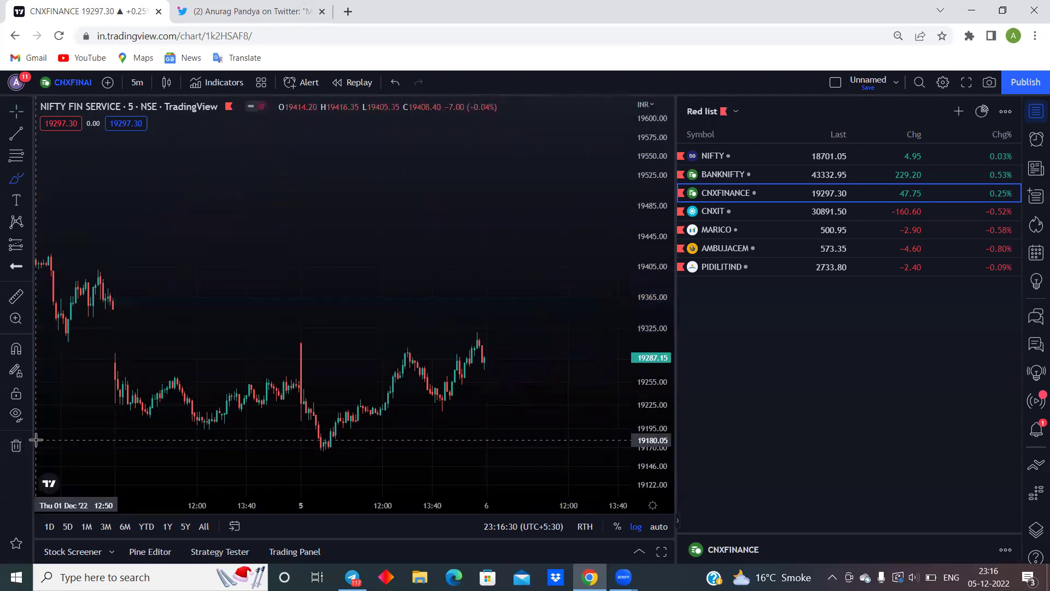
Brush resistance lines from the 1 December close and the 5 December high, circle the upper level twice, and sketch a rise and reversal between them
mouse_move(107, 309)
left_mouse_down()
mouse_move(302, 300)
mouse_move(519, 317)
left_mouse_up()
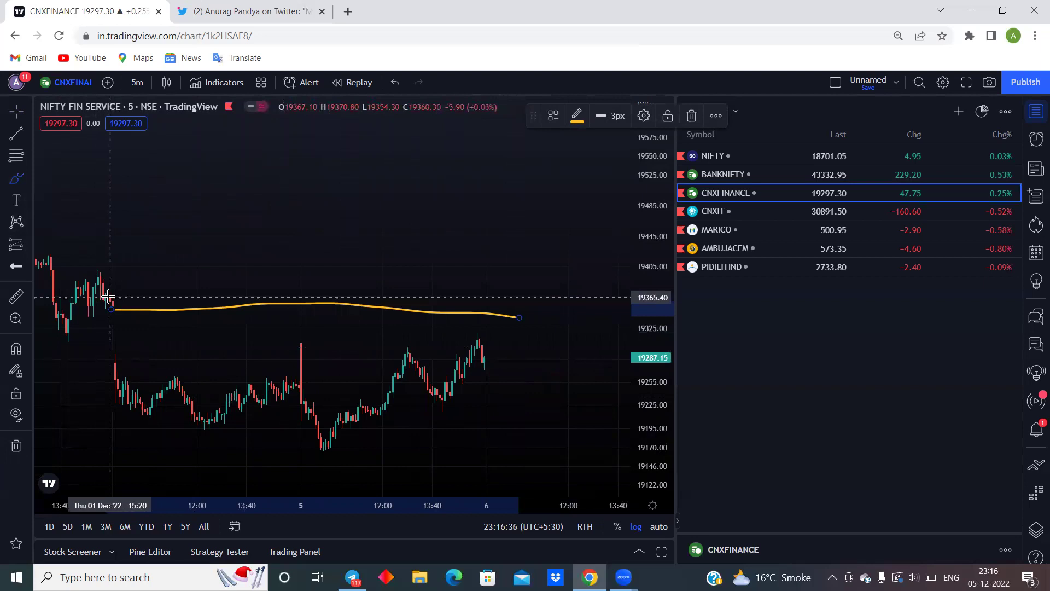
mouse_move(112, 298)
left_mouse_down()
mouse_move(107, 312)
mouse_move(109, 298)
left_mouse_up()
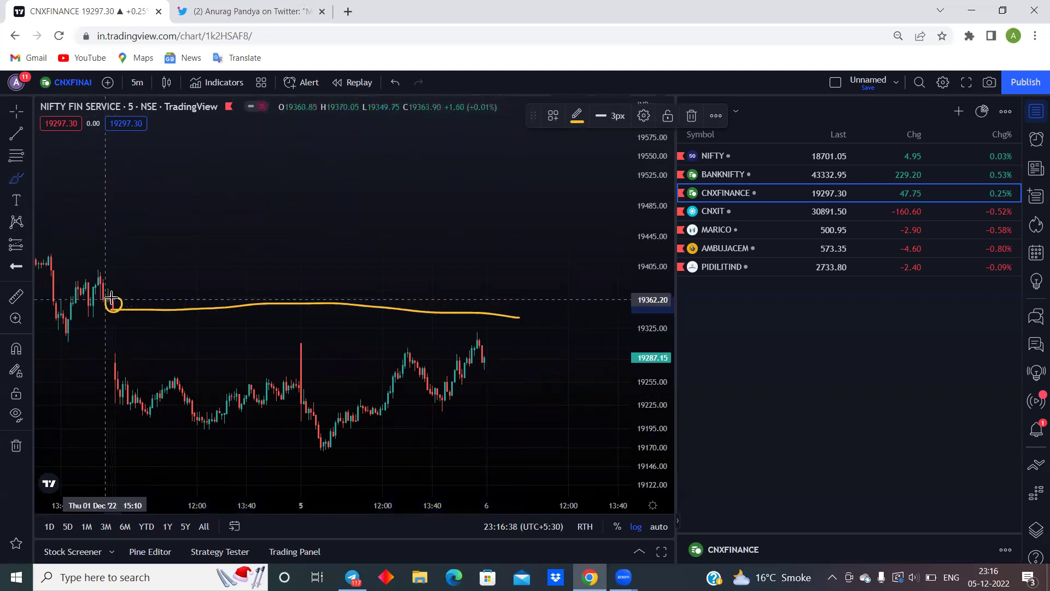
left_click_drag(502, 294, 512, 295)
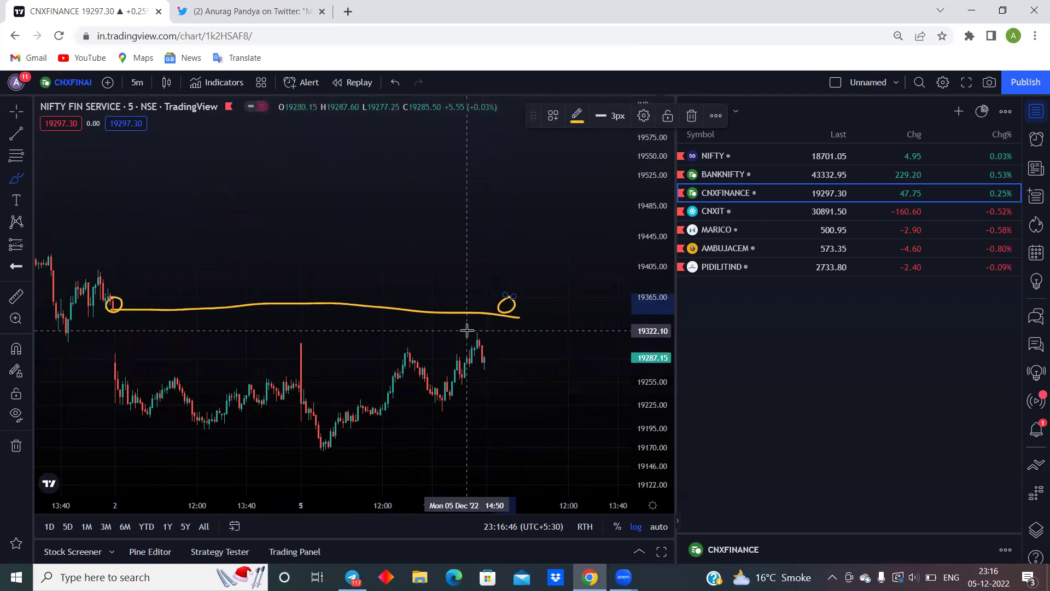
left_click_drag(467, 330, 558, 333)
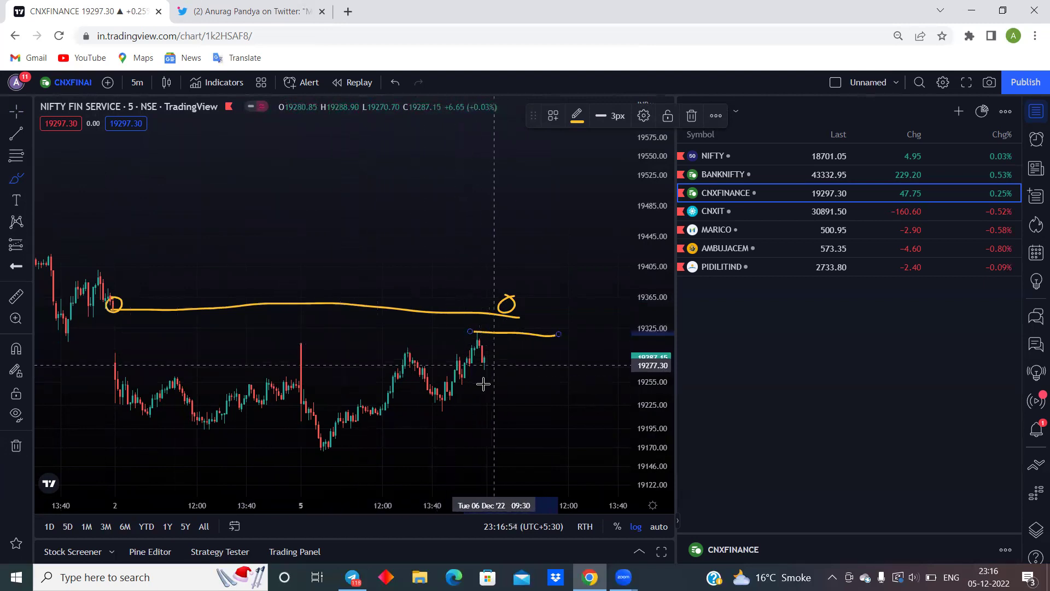
mouse_move(489, 370)
left_mouse_down()
mouse_move(526, 320)
mouse_move(543, 328)
mouse_move(521, 310)
mouse_move(549, 342)
left_mouse_up()
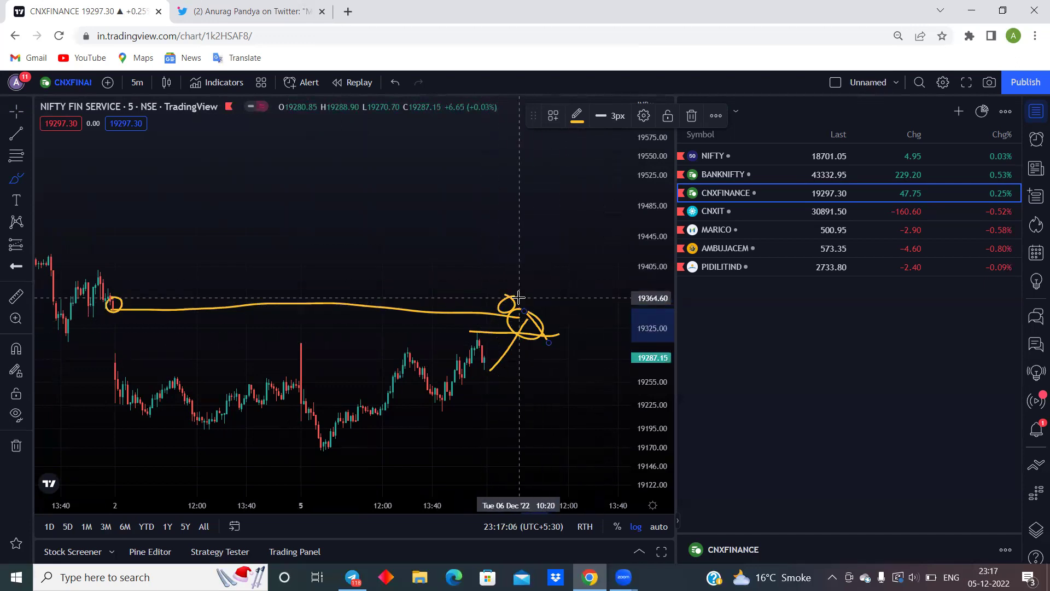
Clear the brushed resistance lines, circles and price path from CNXFINANCE and return to the cursor tool
left_click(16, 450)
left_click(41, 452)
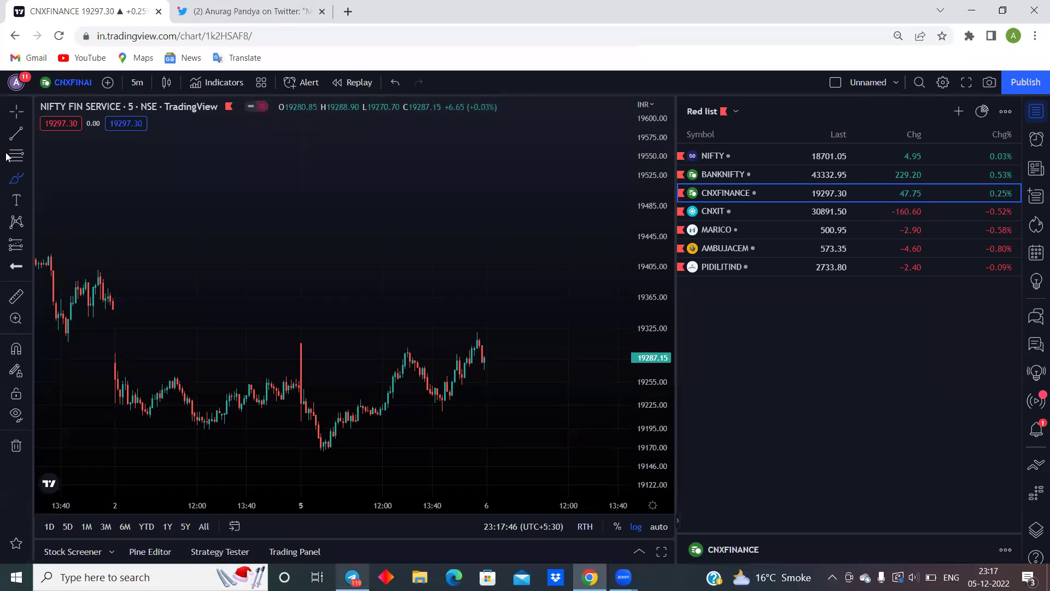
left_click(10, 113)
Switch to Telegram and look back through the Chiku Charts channel's 5 December posts to the morning gainers list
left_click(353, 577)
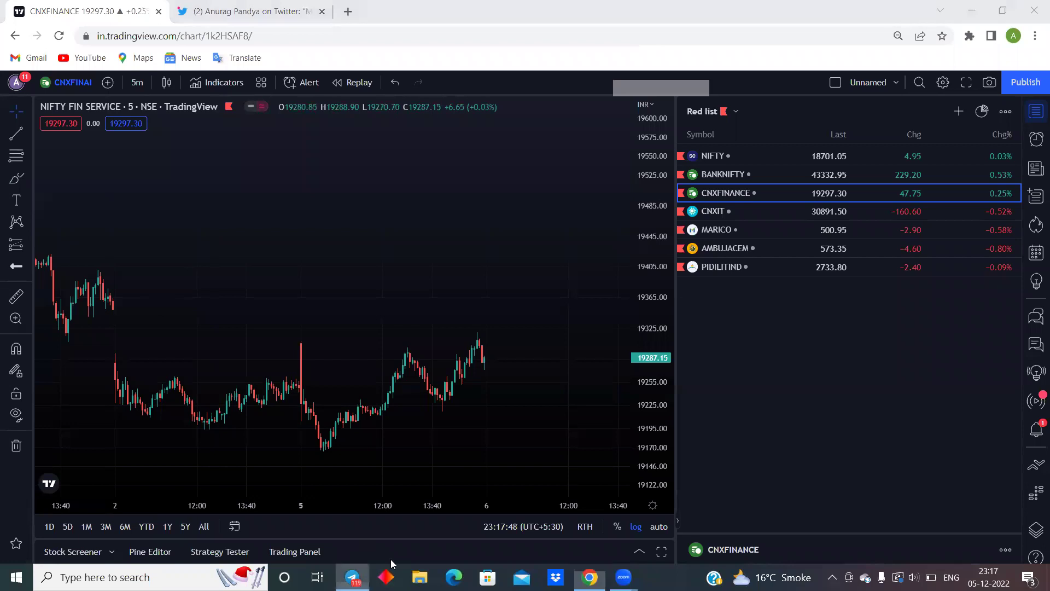
scroll(869, 275, "up", 5)
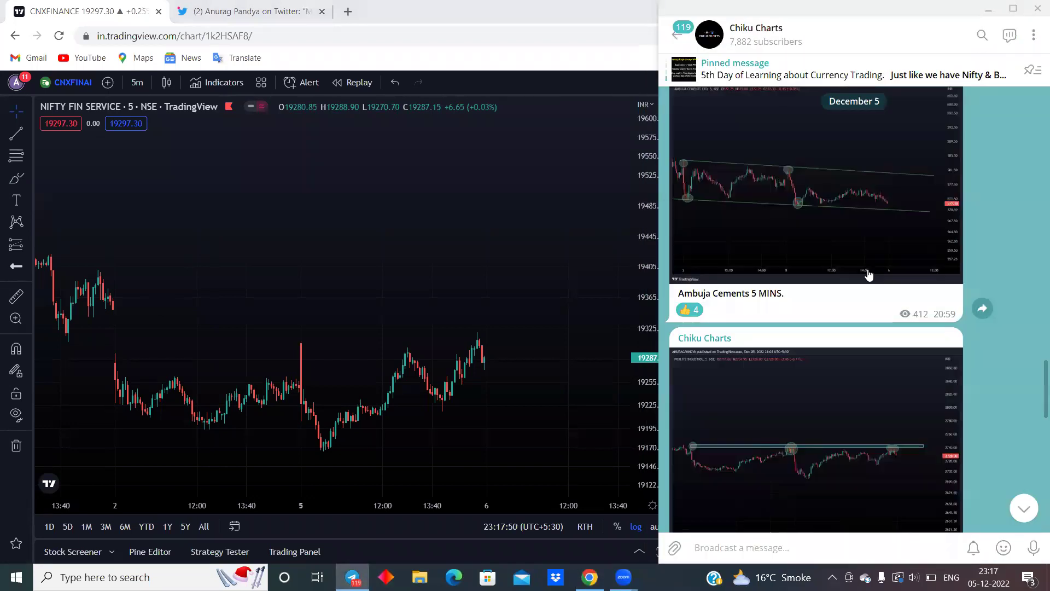
scroll(869, 275, "up", 5)
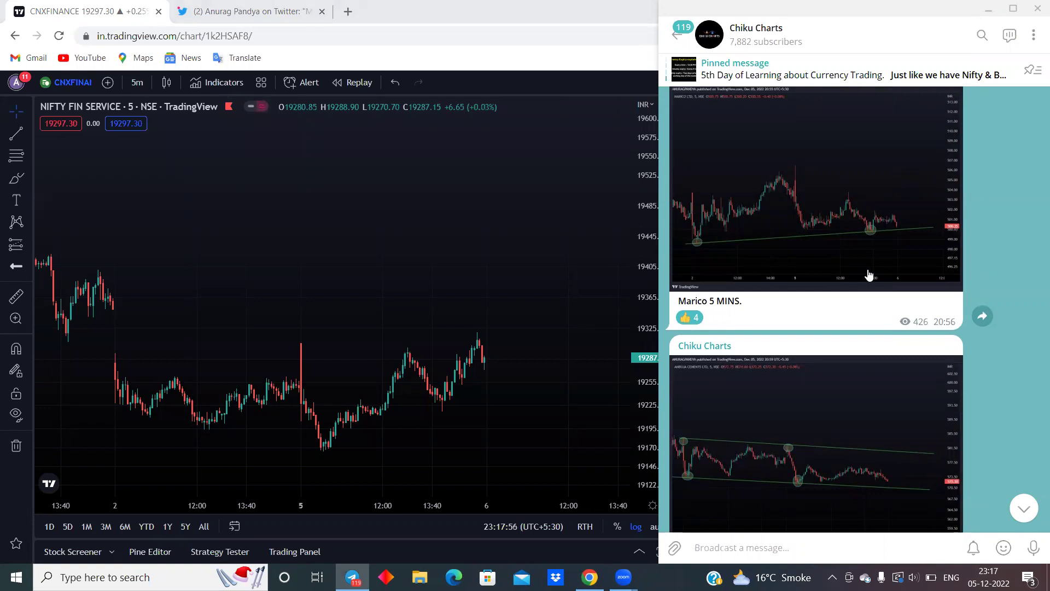
scroll(869, 275, "up", 15)
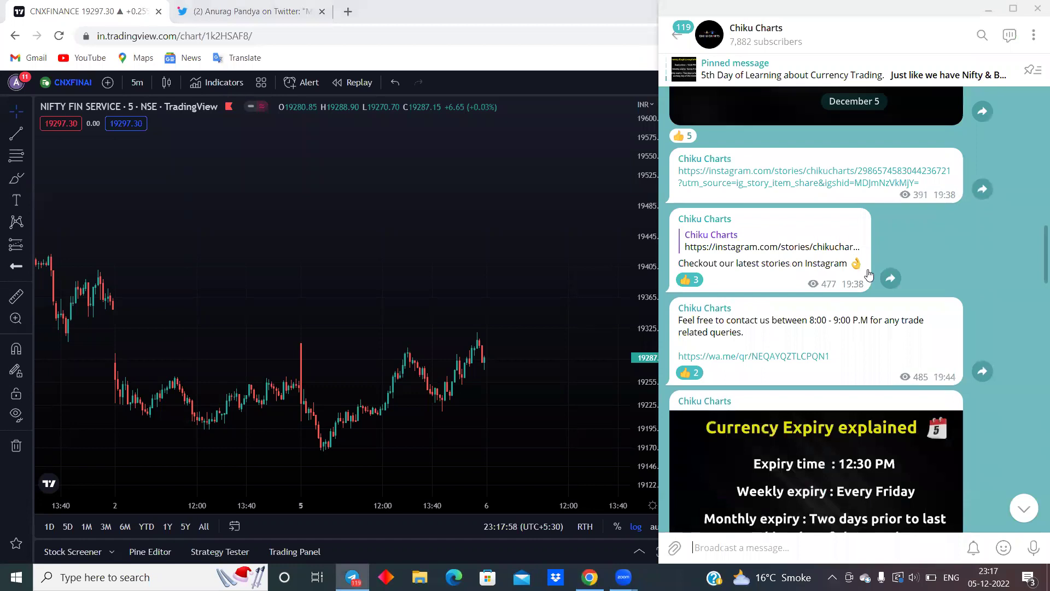
scroll(869, 275, "up", 15)
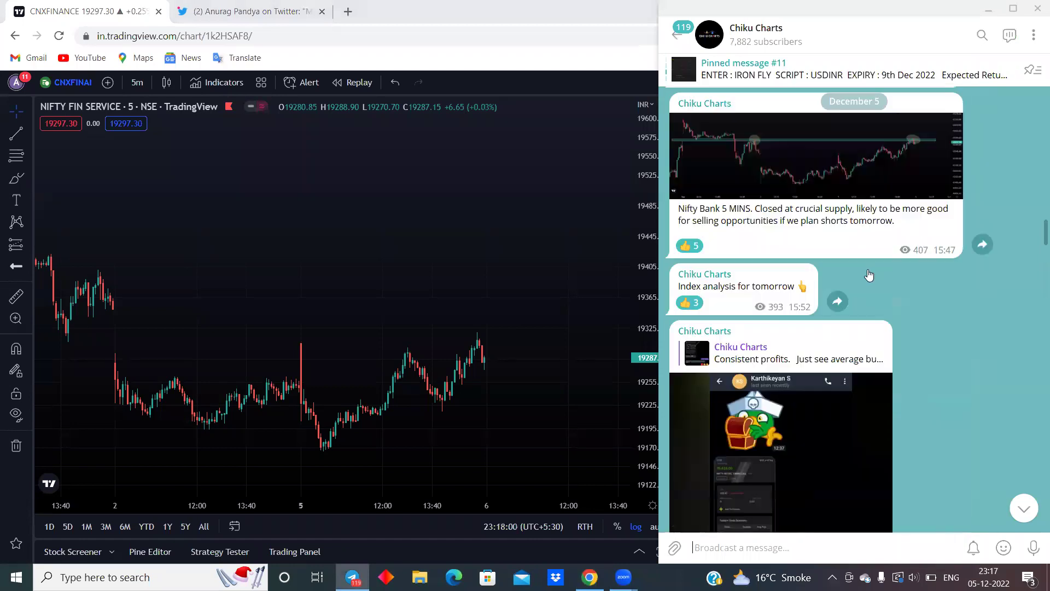
scroll(869, 276, "up", 15)
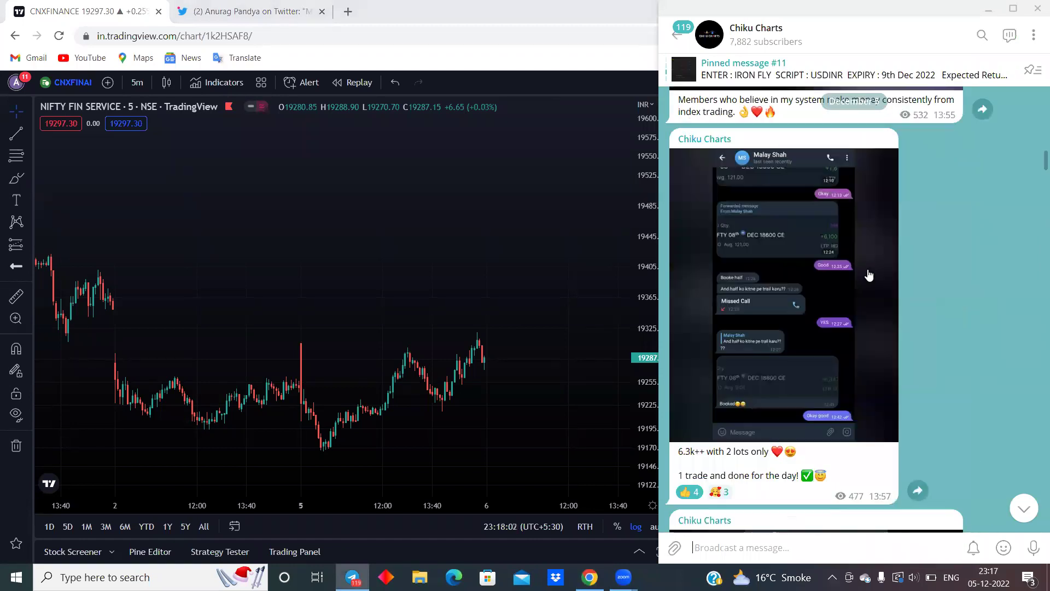
scroll(868, 276, "up", 15)
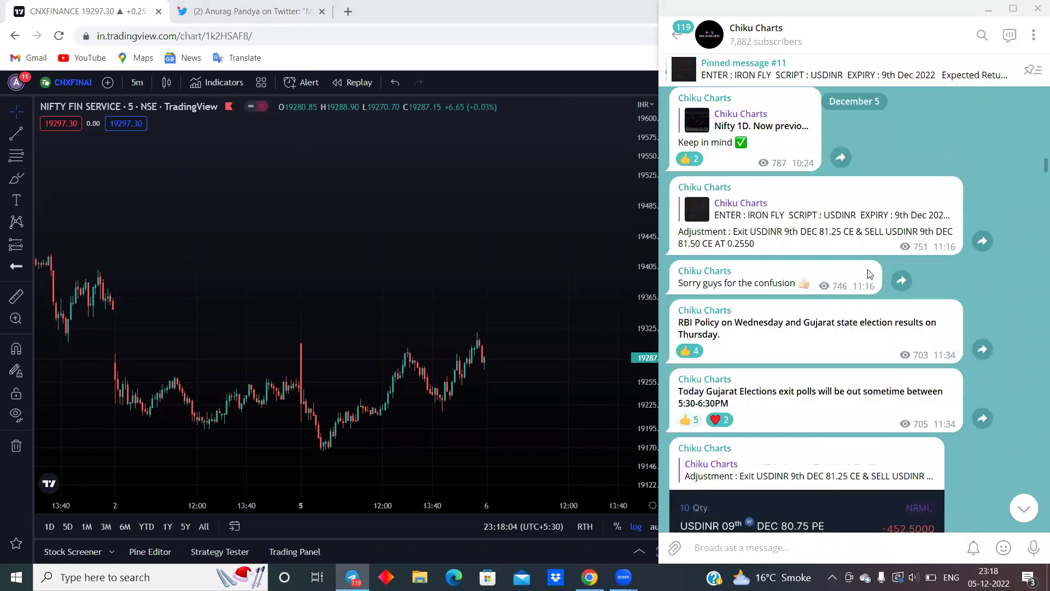
scroll(869, 270, "up", 10)
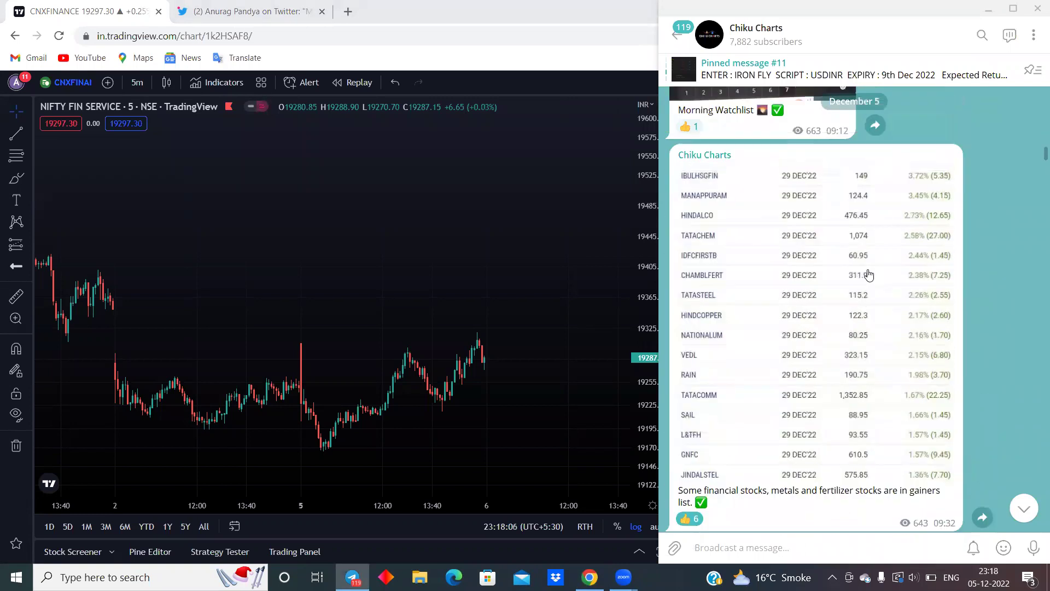
Read the 5 December gainers and losers lists, and return to the channel's latest posts
scroll(854, 273, "down", 3)
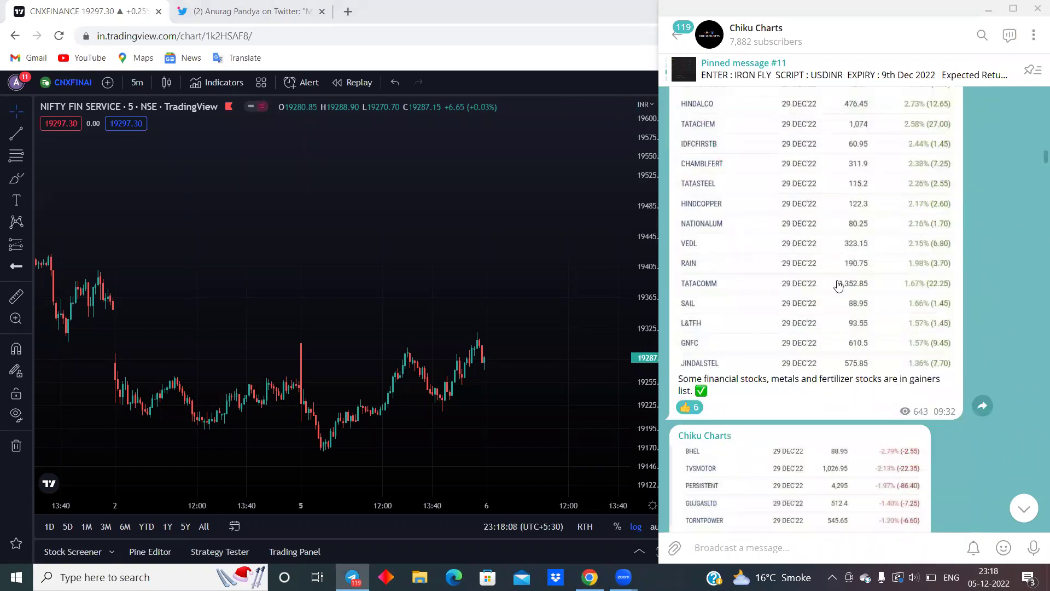
scroll(824, 316, "down", 2)
scroll(825, 317, "down", 2)
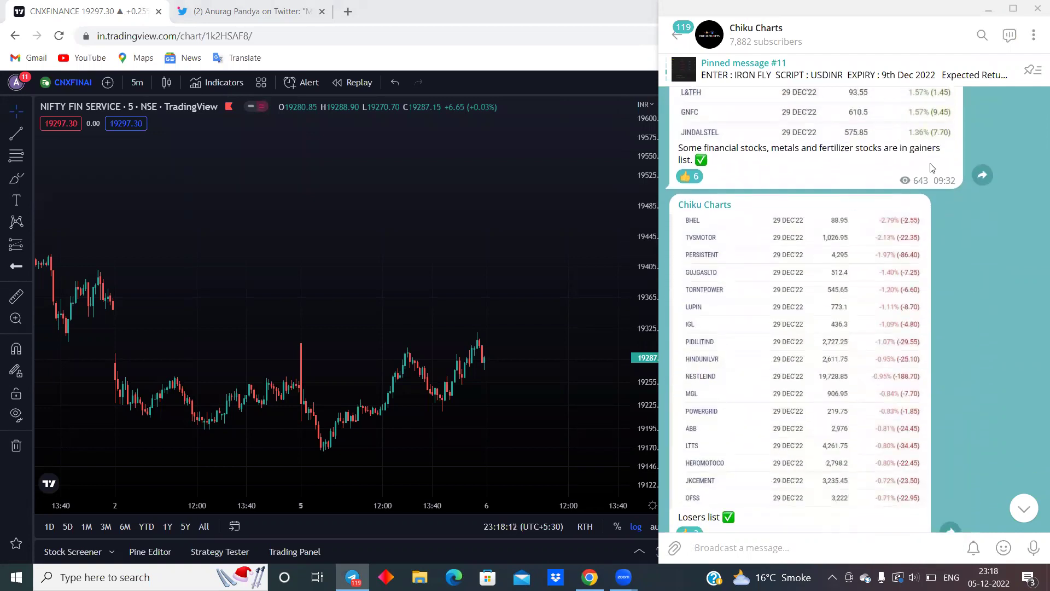
scroll(786, 342, "down", 2)
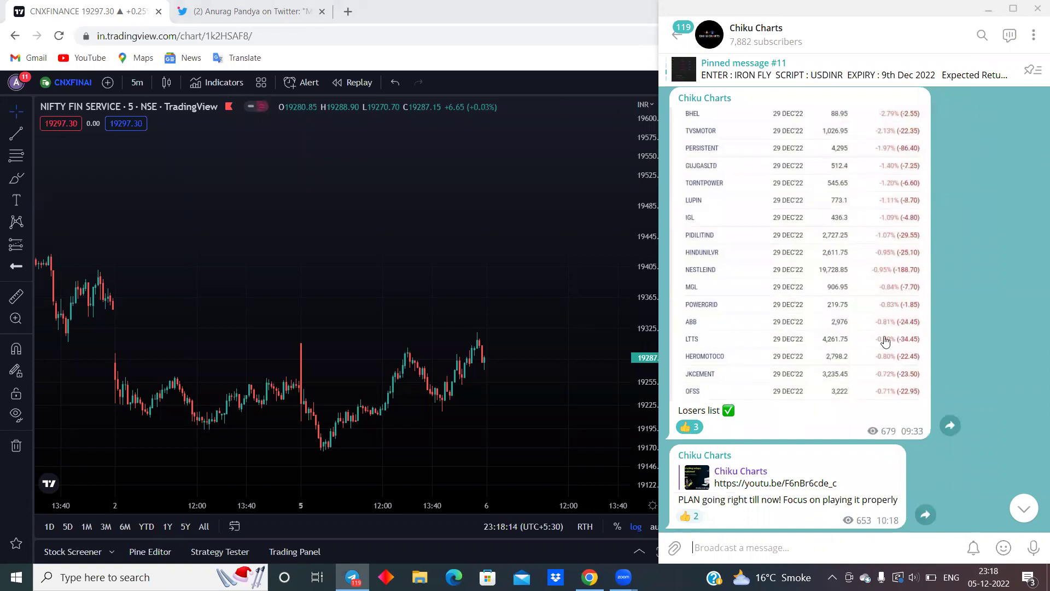
scroll(855, 422, "down", 7)
left_click(1024, 509)
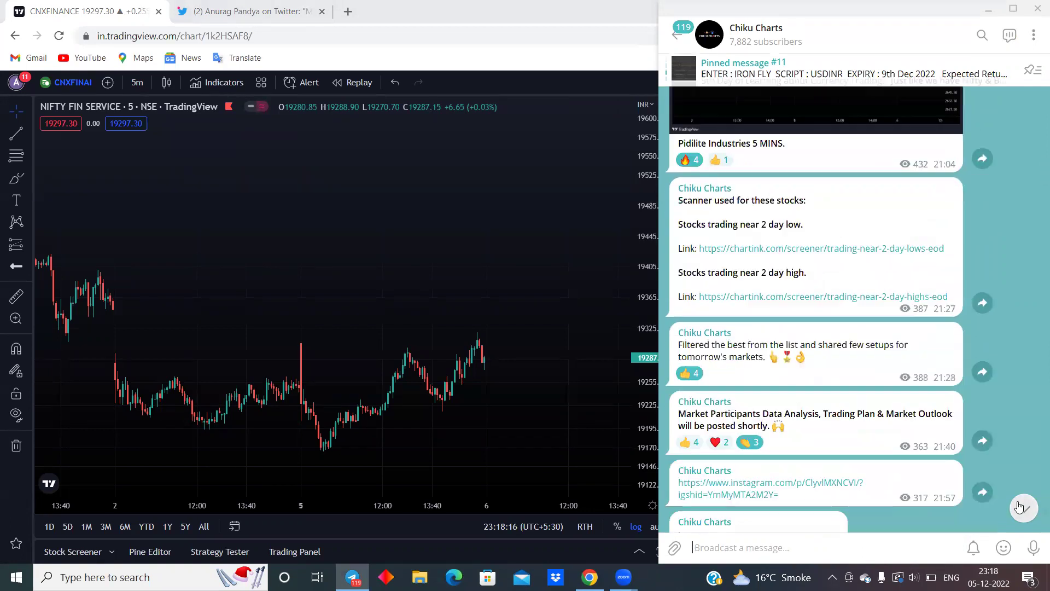
Check the stock scanner post and view the Marico, Ambuja Cements and Pidilite Industries 5-minute charts full size
scroll(914, 274, "up", 12)
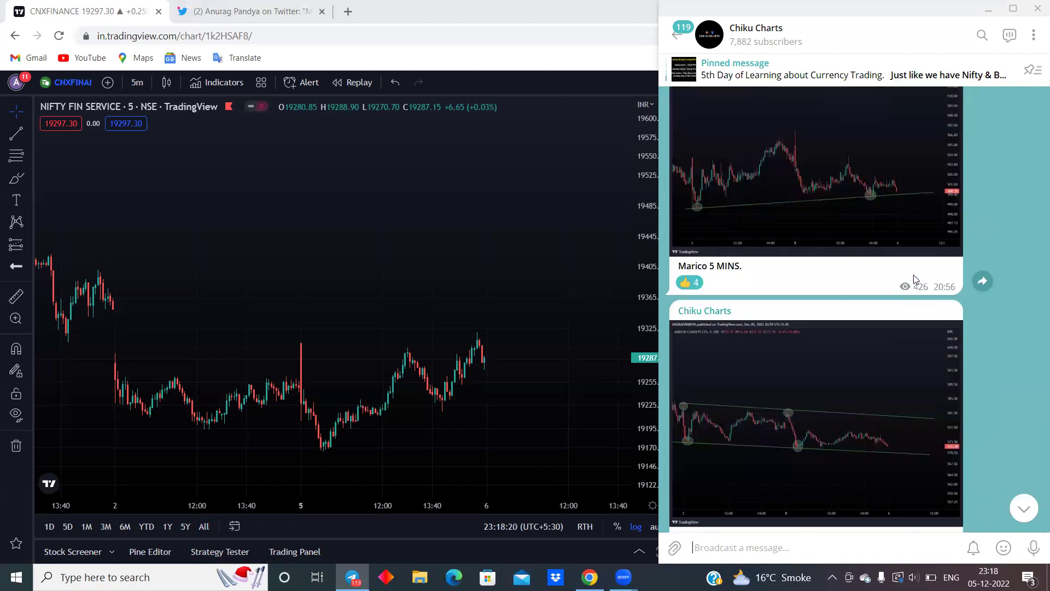
scroll(913, 279, "down", 8)
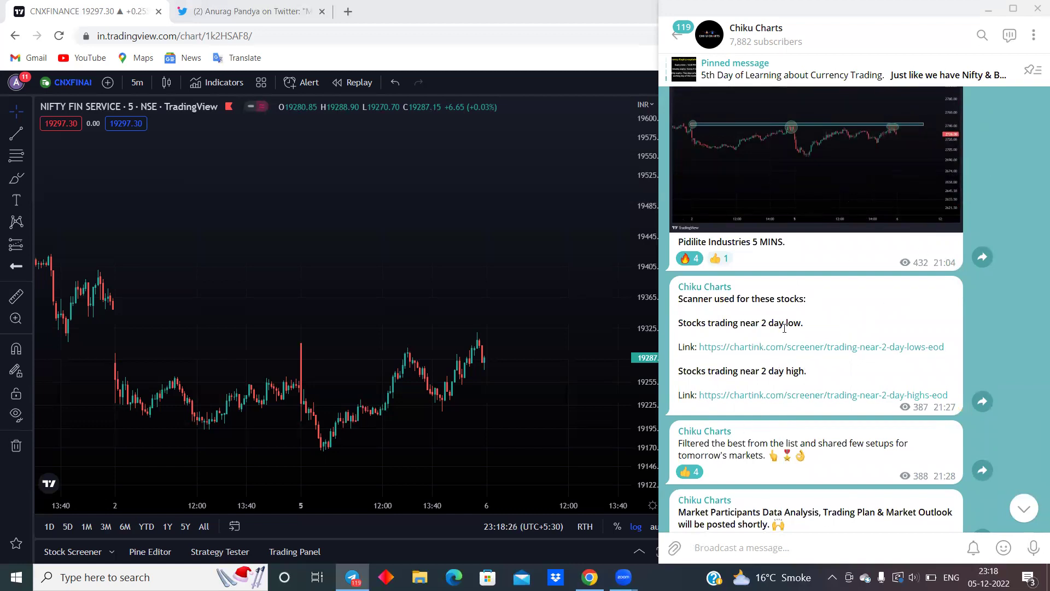
mouse_move(789, 301)
scroll(790, 301, "up", 10)
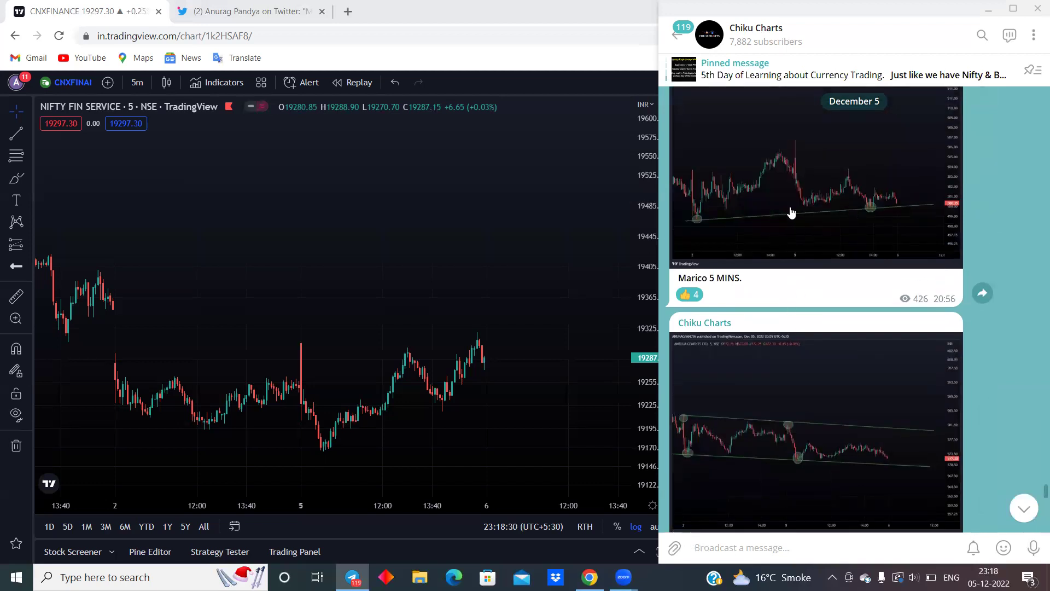
left_click(876, 227)
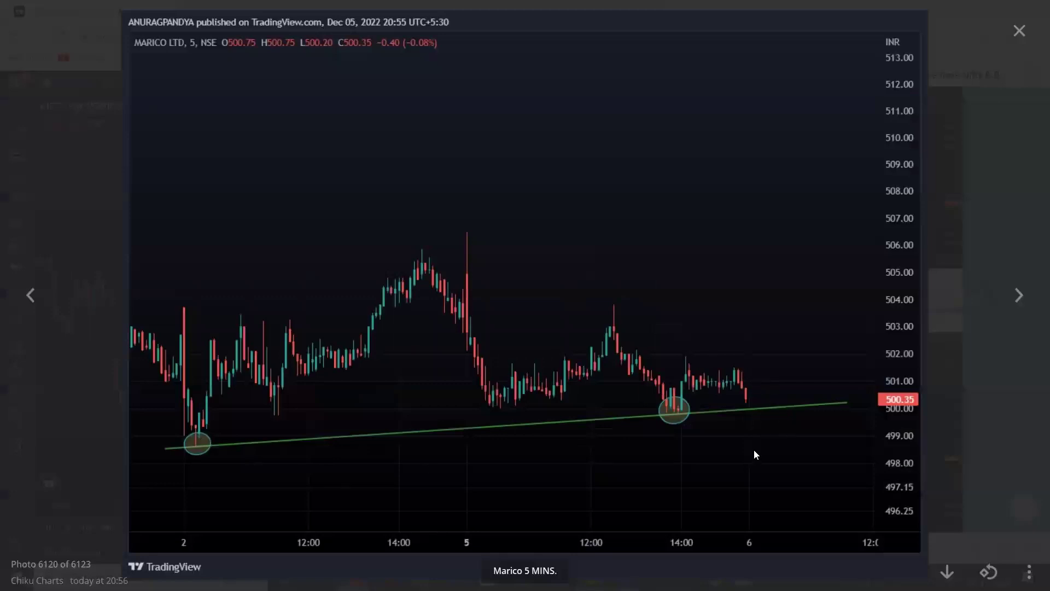
left_click(1015, 331)
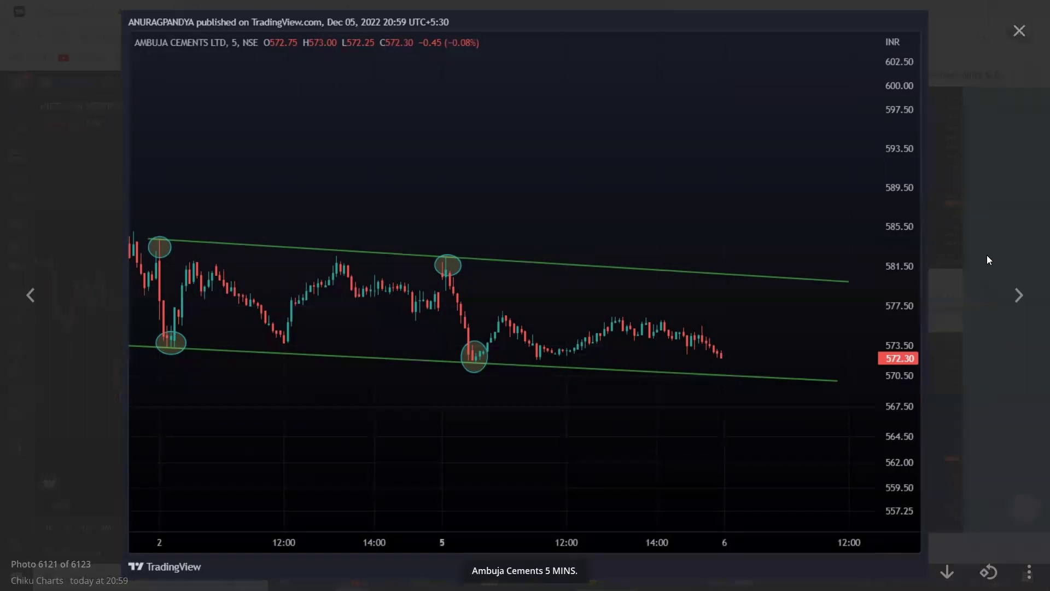
left_click(1018, 295)
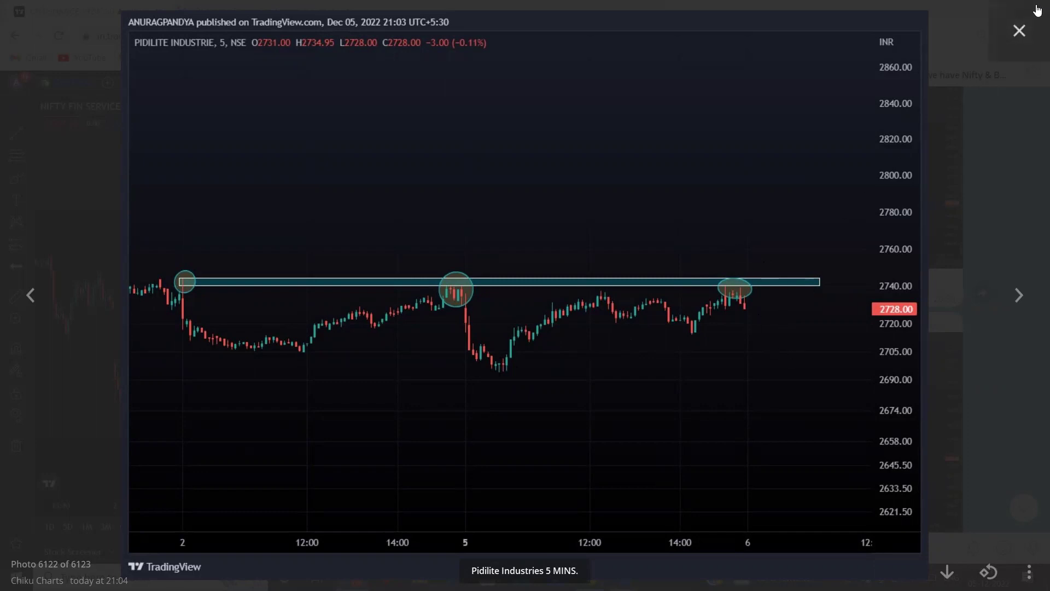
Close the enlarged photo, review the stock chart and scanner posts again, and minimize Telegram to return to the chart
left_click(1020, 31)
scroll(902, 238, "down", 4)
scroll(902, 238, "up", 6)
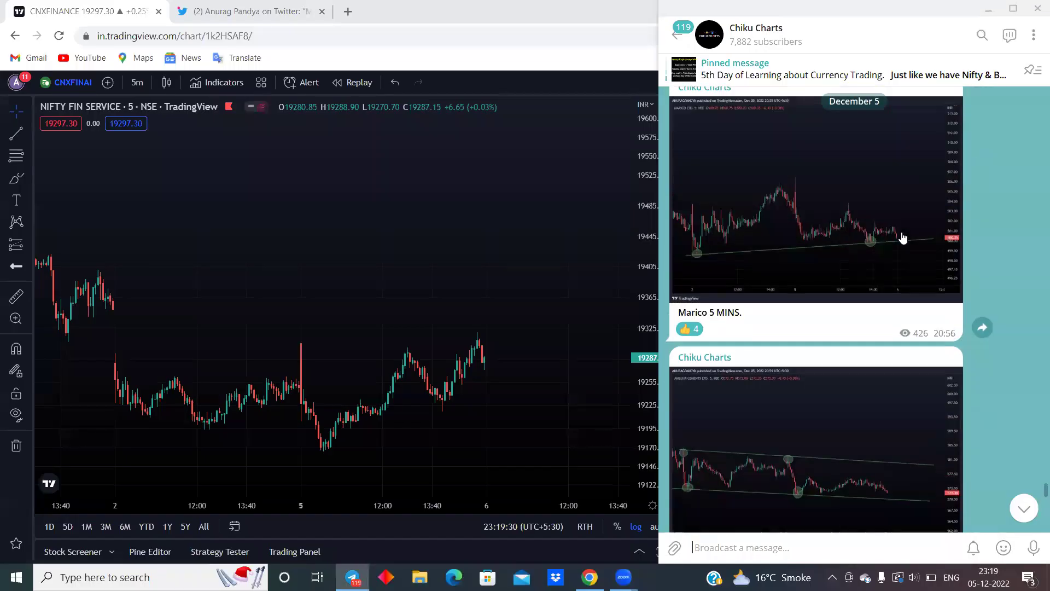
scroll(903, 238, "down", 5)
scroll(903, 238, "up", 4)
scroll(903, 236, "down", 3)
scroll(903, 236, "down", 5)
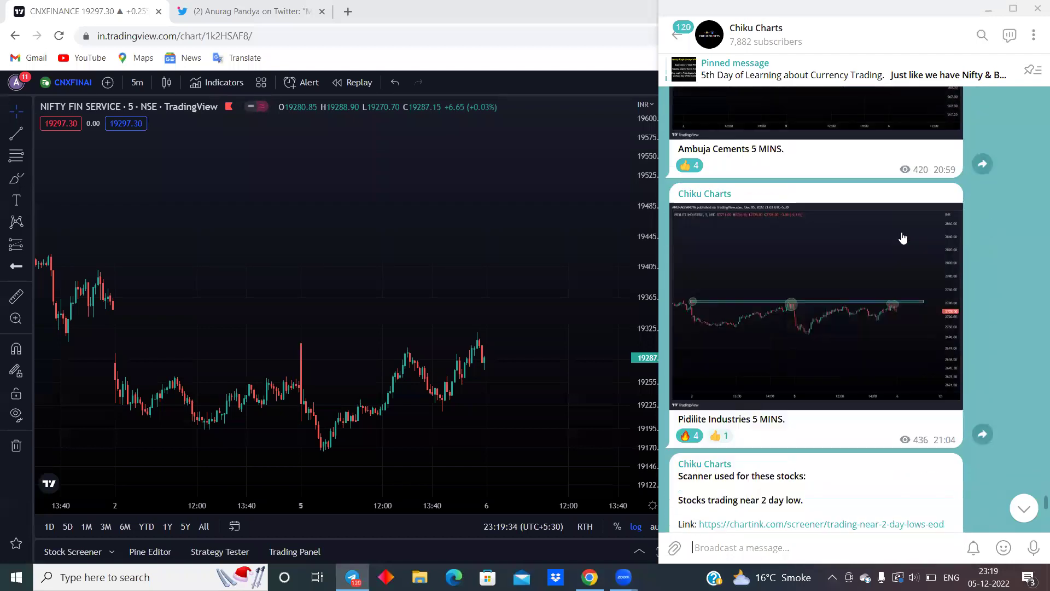
scroll(903, 238, "down", 2)
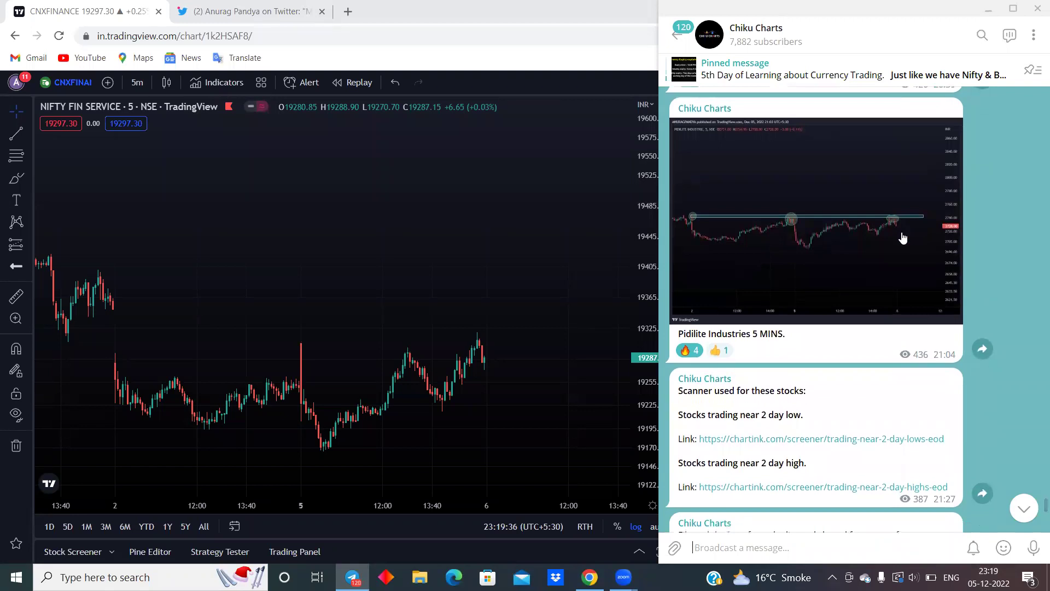
scroll(903, 238, "down", 10)
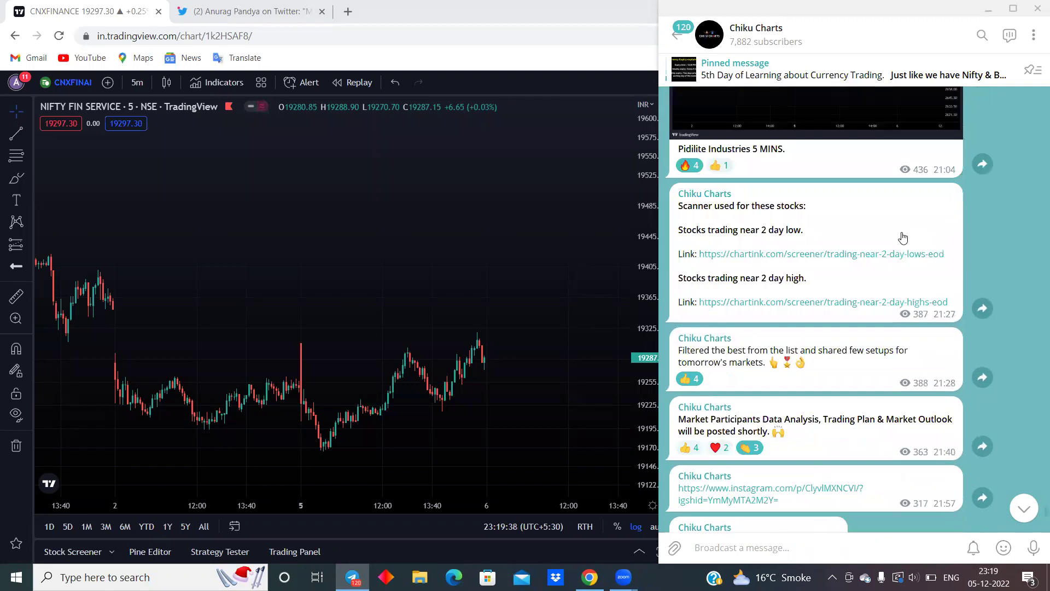
left_click(998, 9)
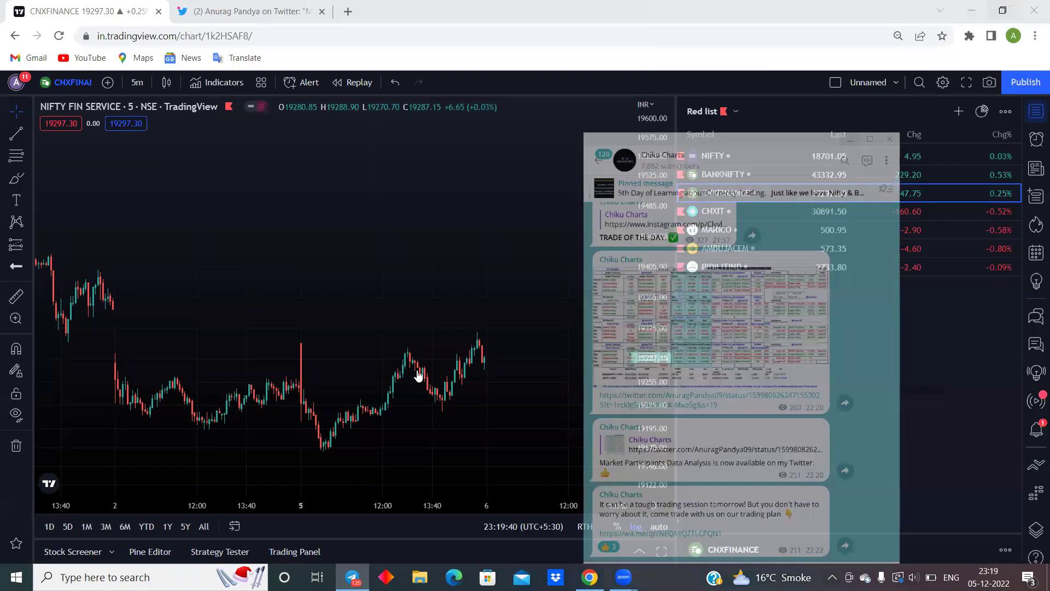